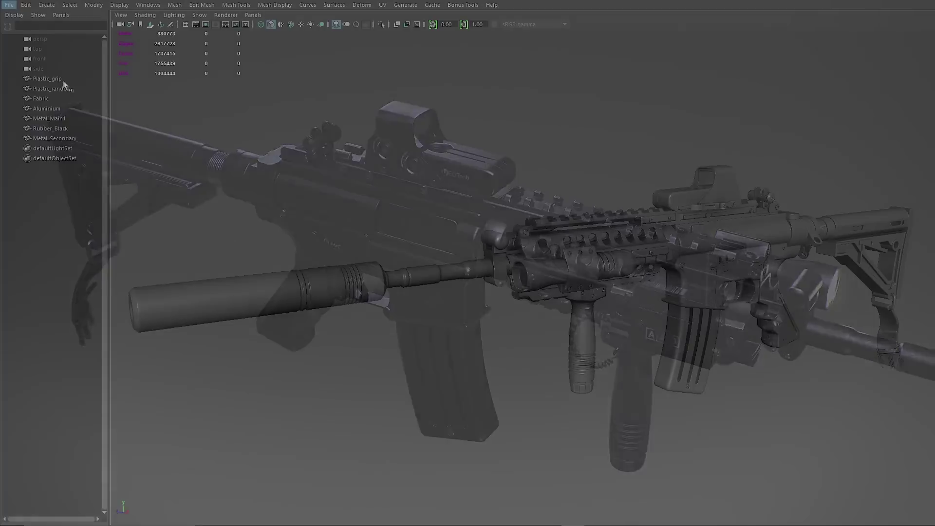
Step: Inspect the parts of each material set, from Plastic_grip through Metal_Secondary
click(55, 79)
click(42, 89)
click(41, 98)
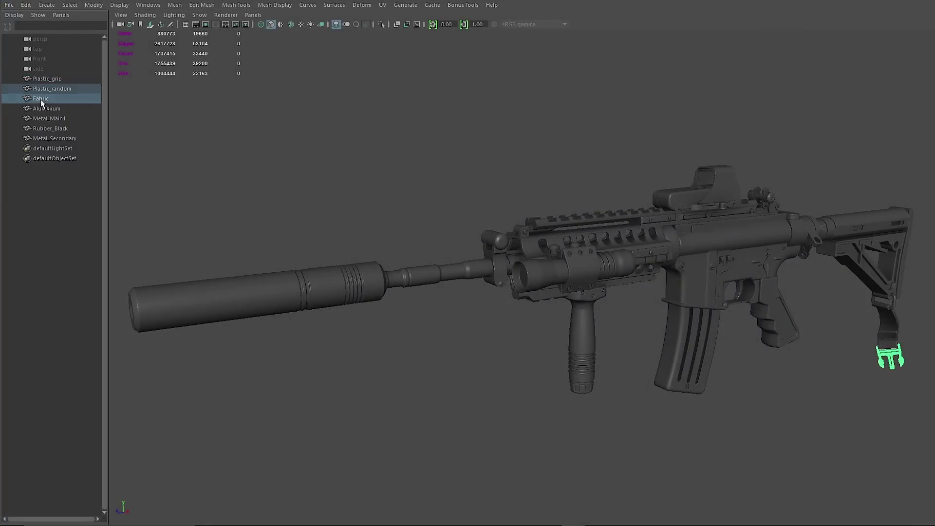
click(38, 108)
click(37, 120)
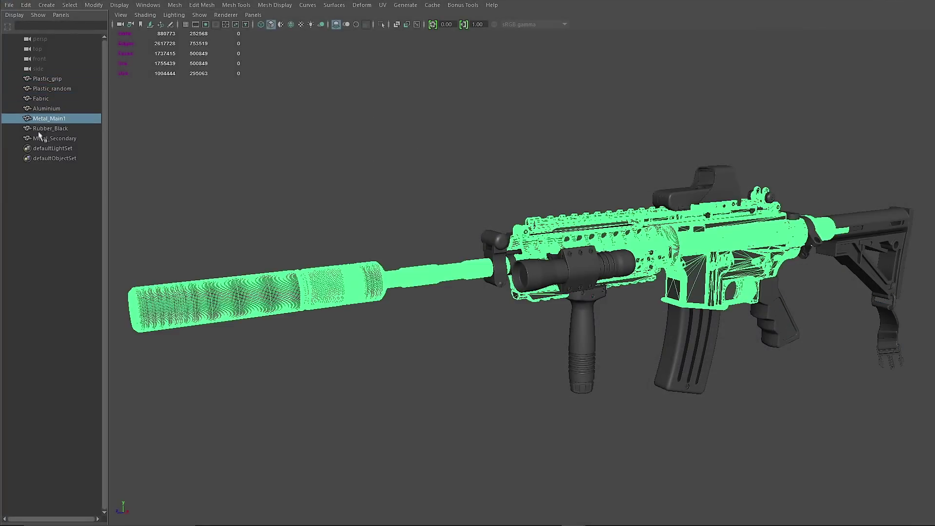
click(42, 129)
click(43, 139)
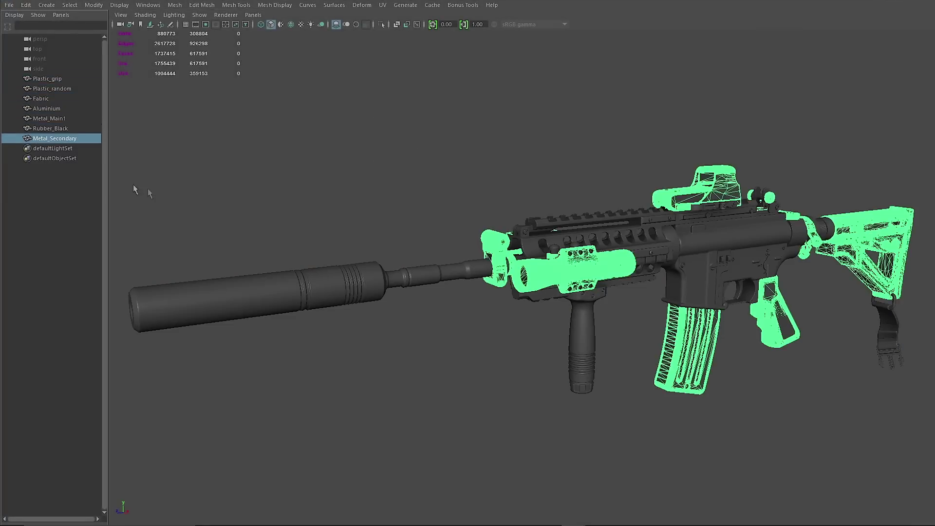
Step: Select all seven material sets together and show the File export commands
click(318, 184)
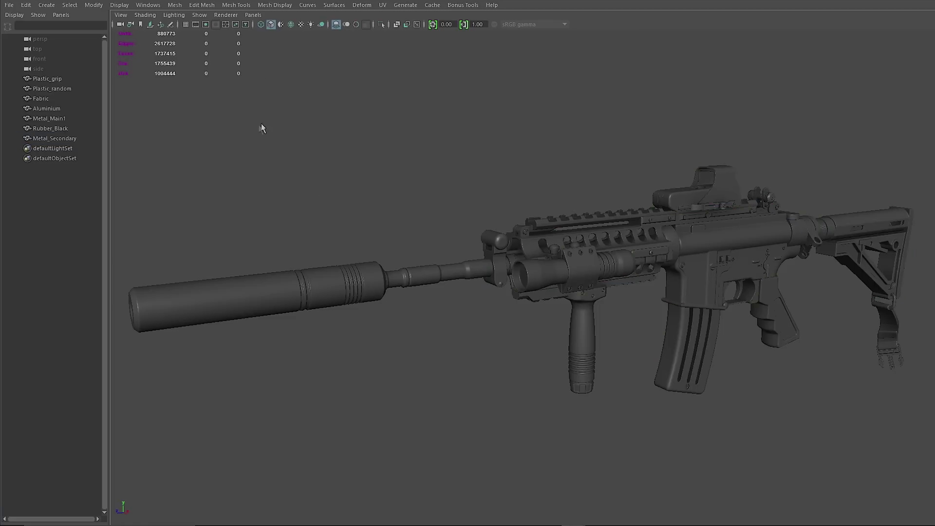
drag(39, 78, 41, 130)
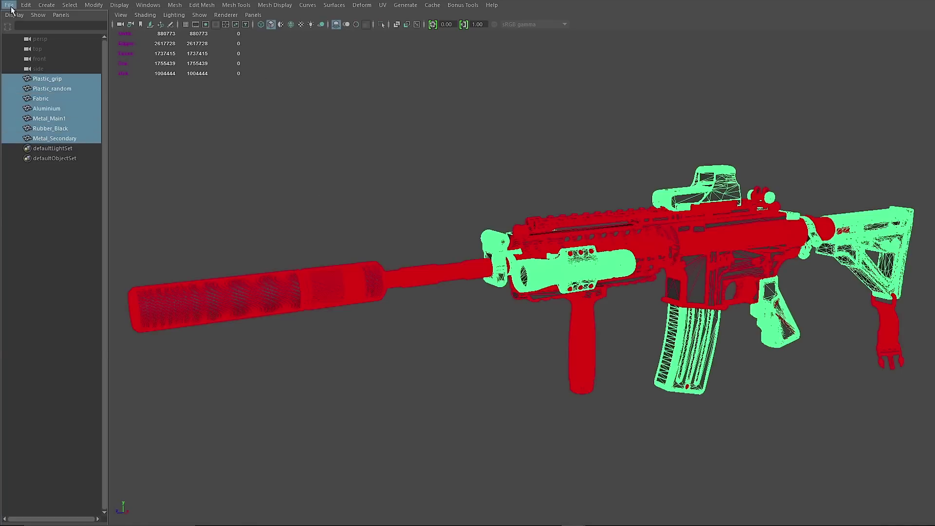
click(9, 5)
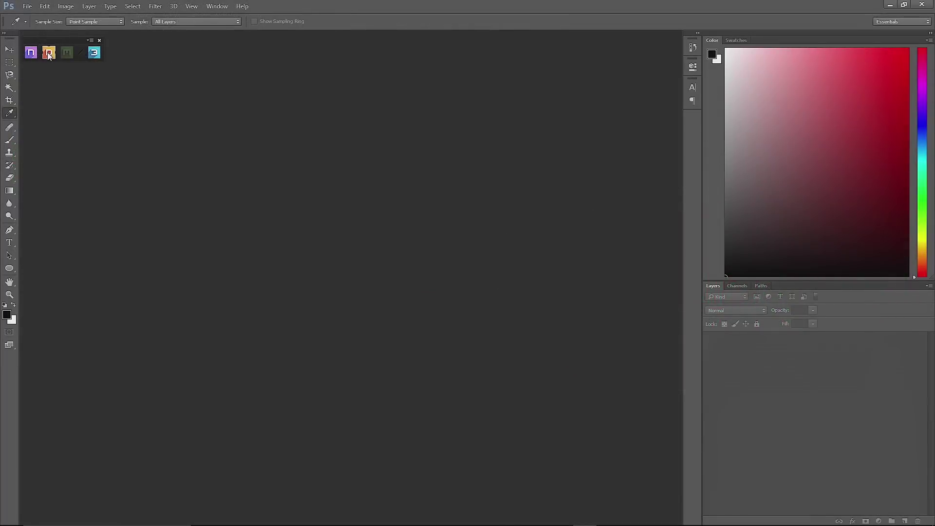
Step: Load M4_FinalExport.obj as the mesh in the DDO Base Creator
click(49, 53)
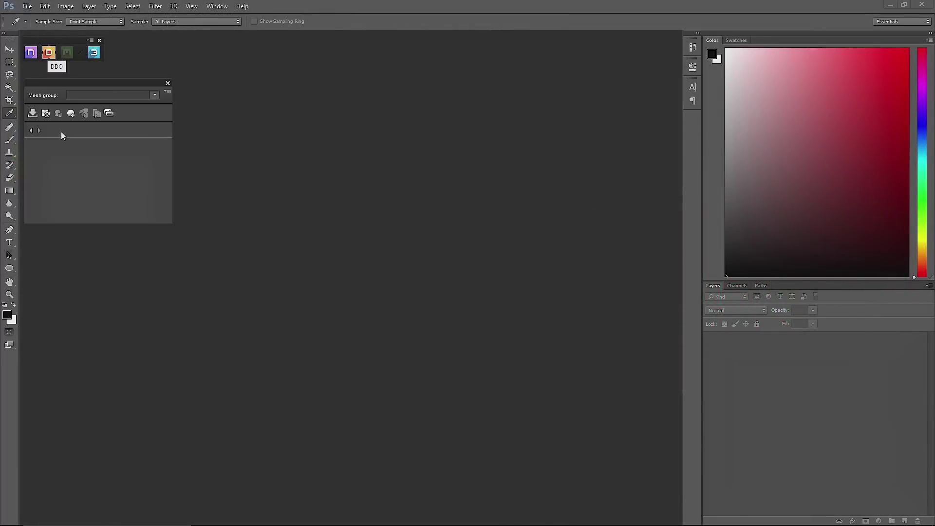
click(63, 104)
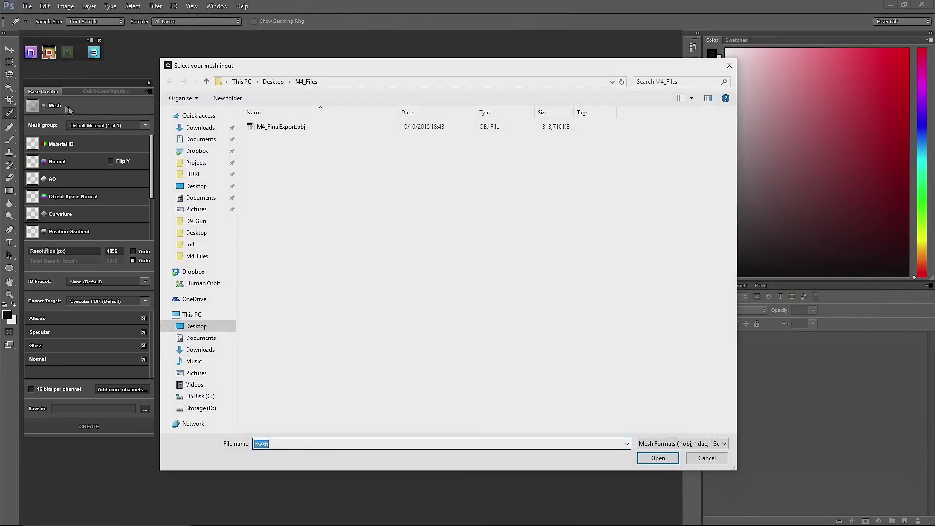
double_click(301, 142)
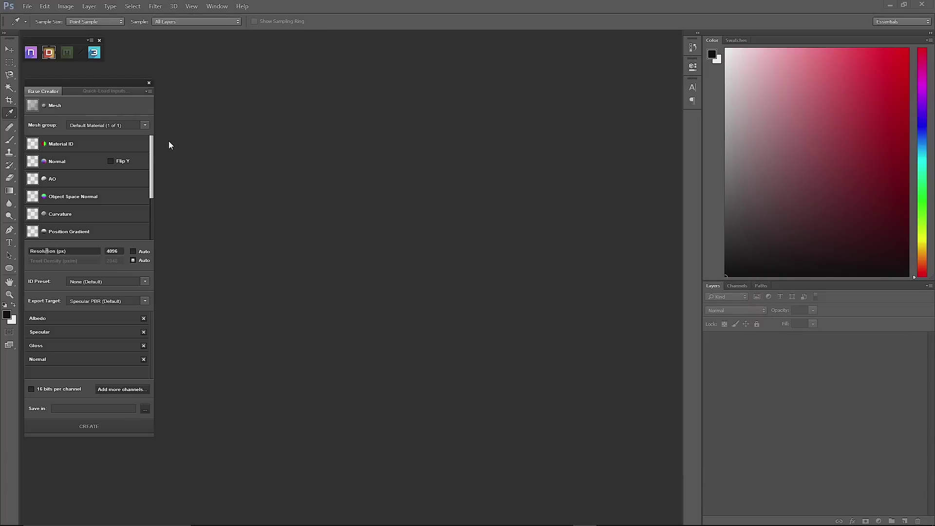
Step: Step through the Plasticrandom, RubberBlack and Plasticgrip groups, enabling Curvature baking in 3DO
click(146, 124)
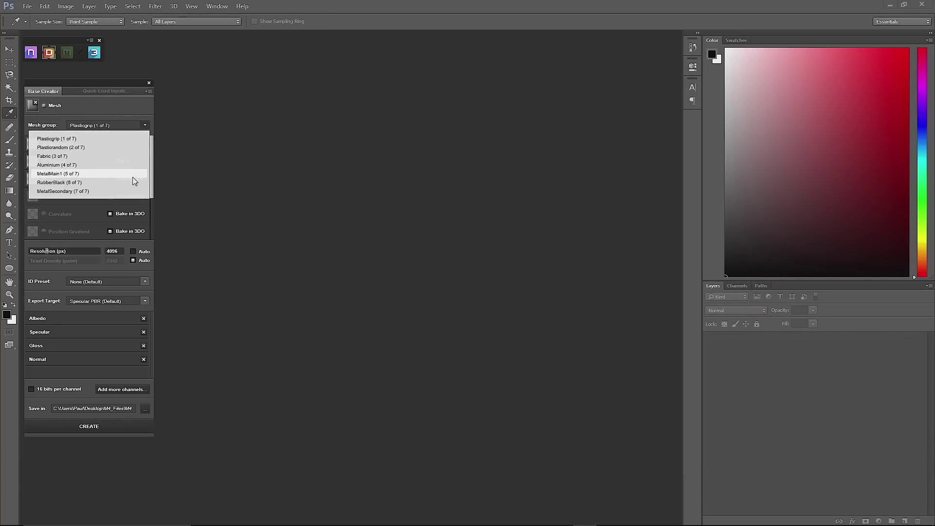
click(125, 147)
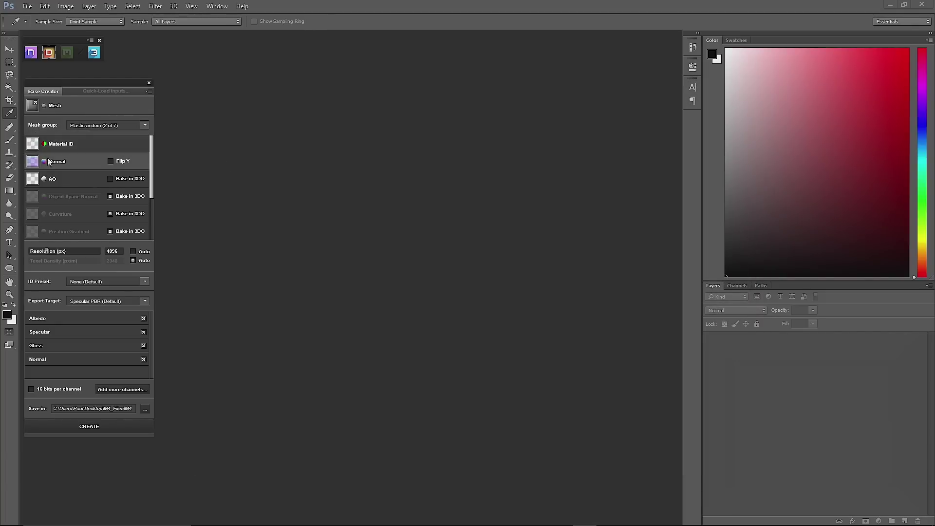
click(125, 125)
click(94, 182)
click(146, 124)
click(107, 140)
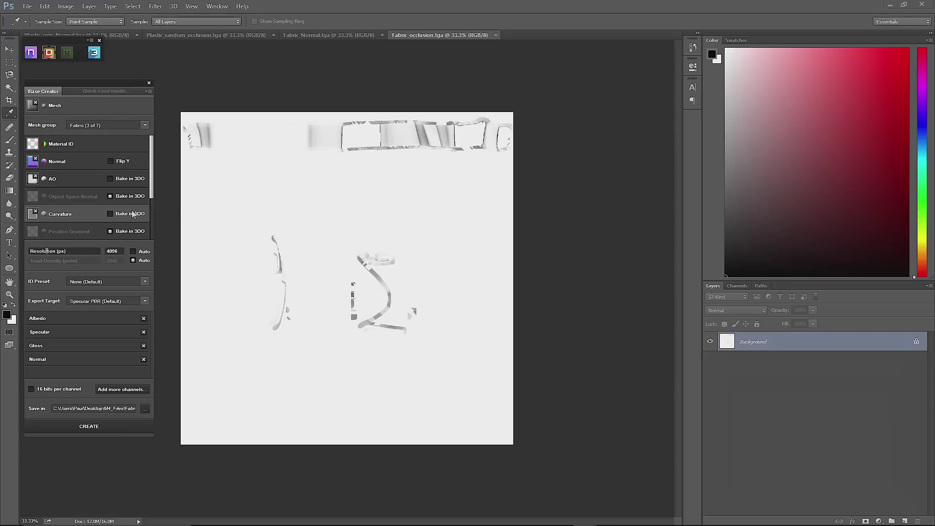
click(110, 213)
click(109, 214)
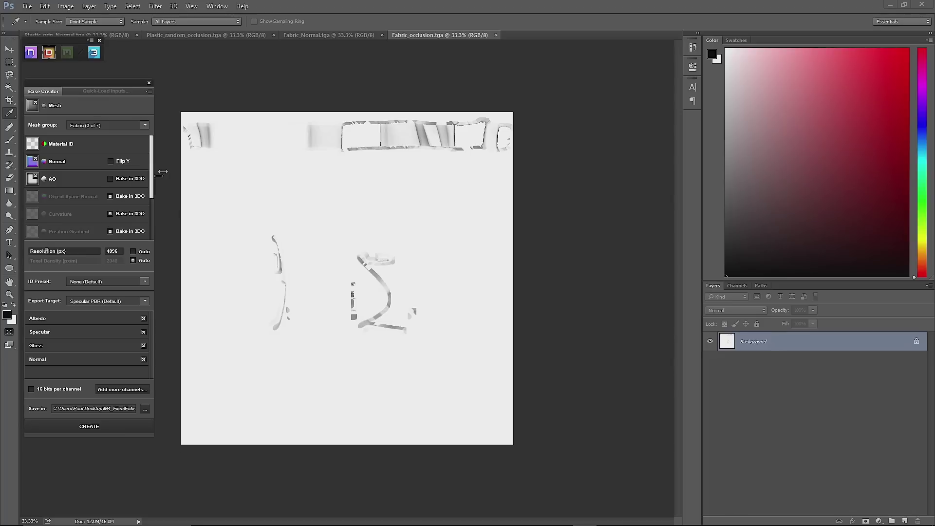
Step: Give Aluminium the Aluminium_occlusion.tga AO input and create the project
click(142, 125)
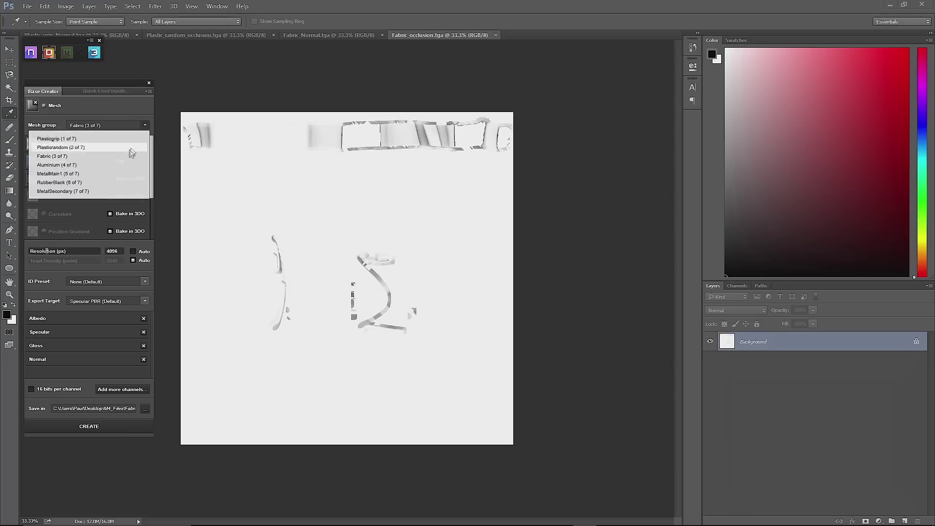
click(122, 166)
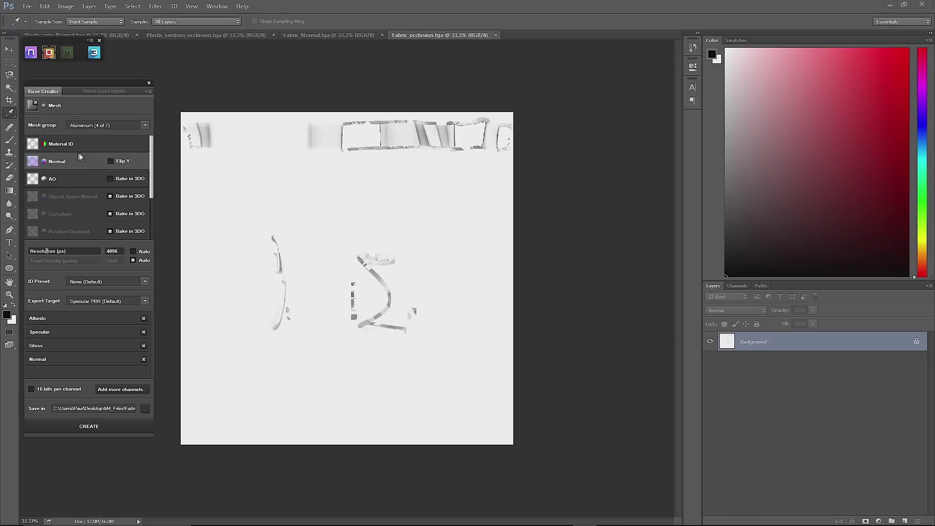
click(32, 179)
double_click(340, 141)
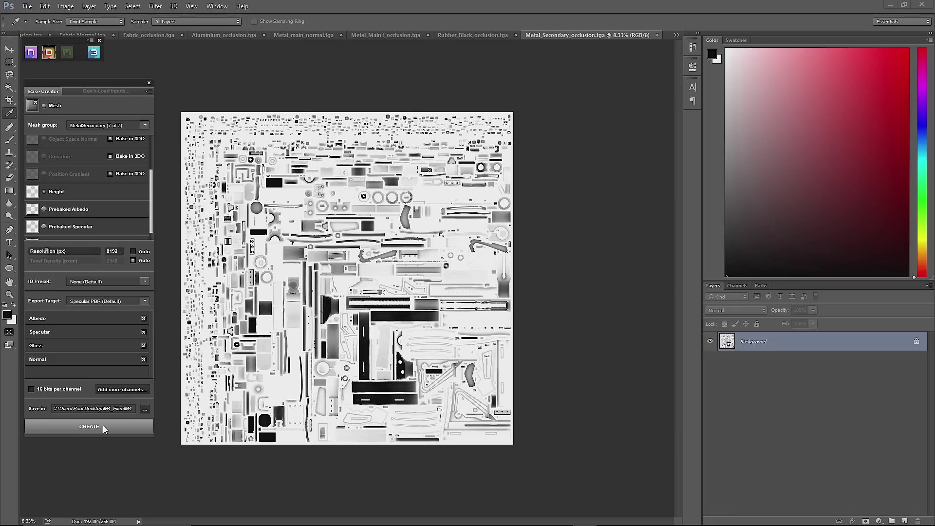
click(103, 425)
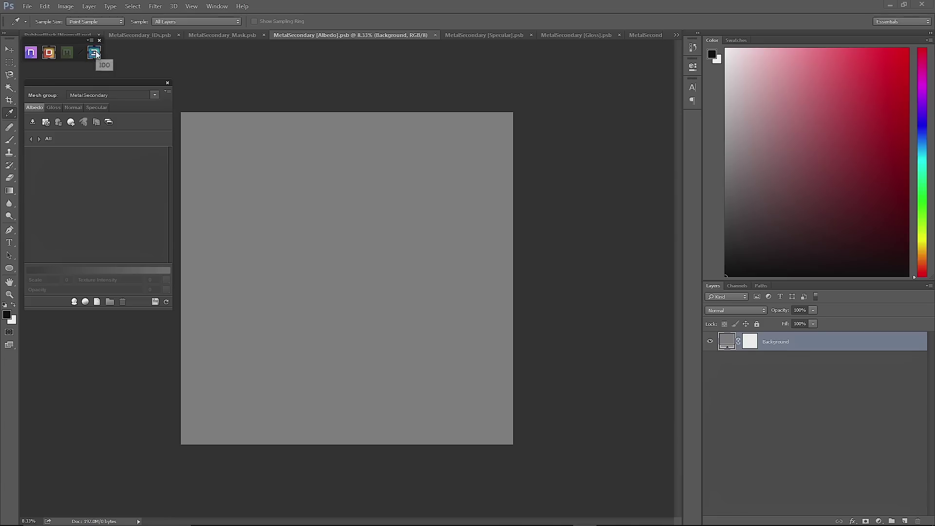
Step: Preview the Plasticgrip, Plasticrandom, MetalMain1 and MetalSecondary groups in 3DO, then the whole rifle
click(94, 52)
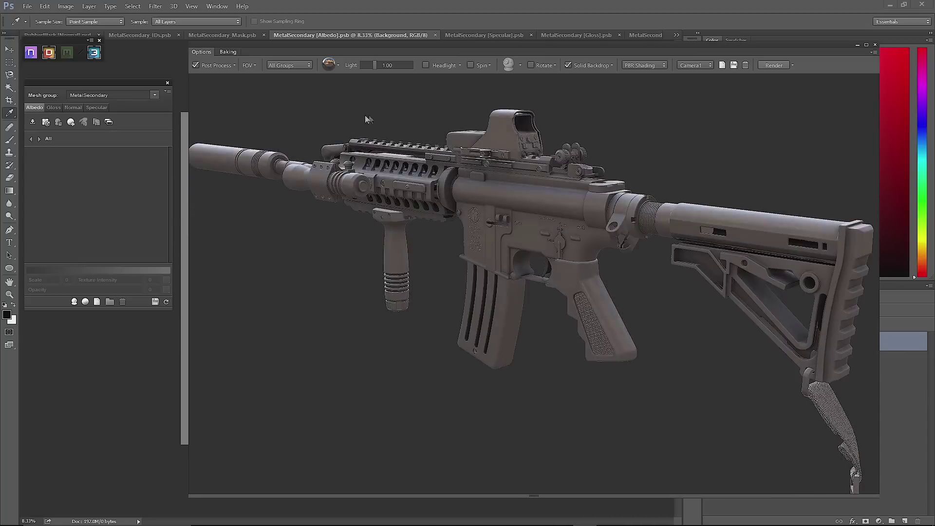
click(305, 65)
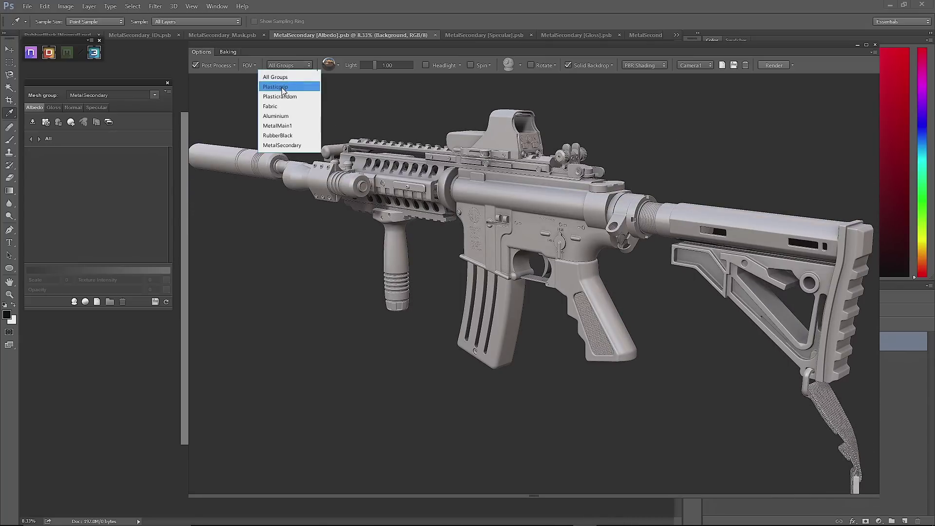
click(283, 90)
click(290, 64)
click(280, 97)
click(294, 65)
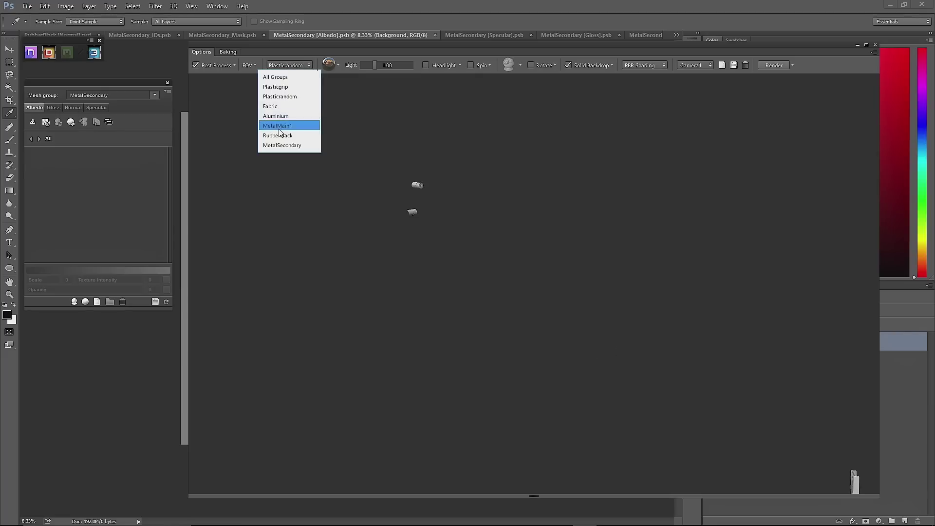
click(279, 129)
click(294, 67)
click(282, 145)
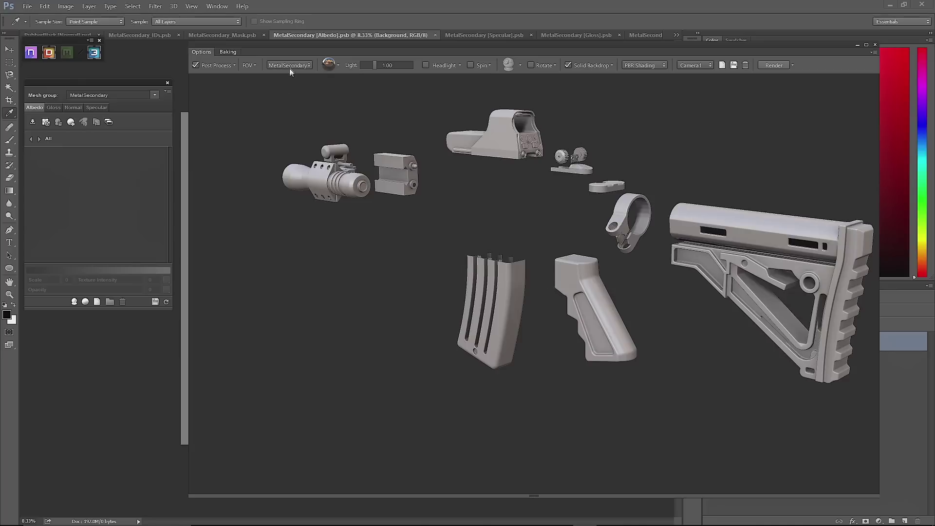
click(289, 65)
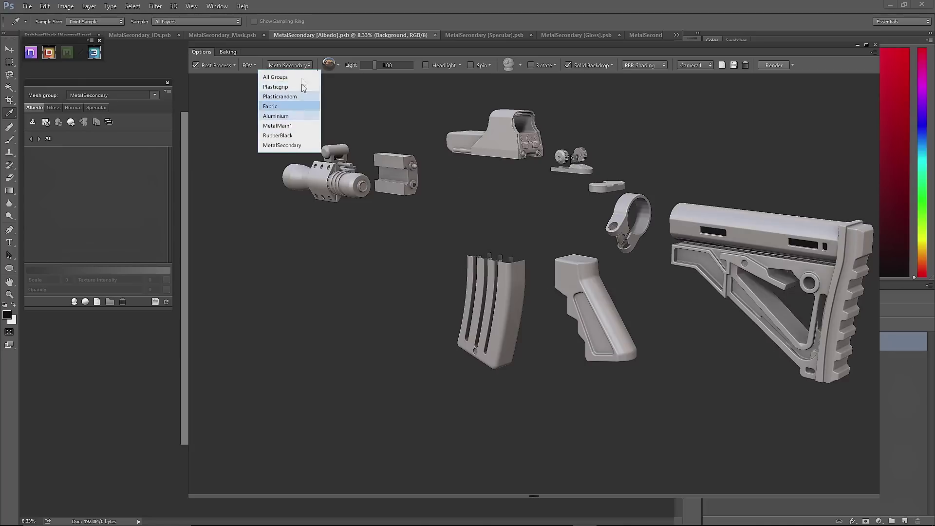
click(287, 77)
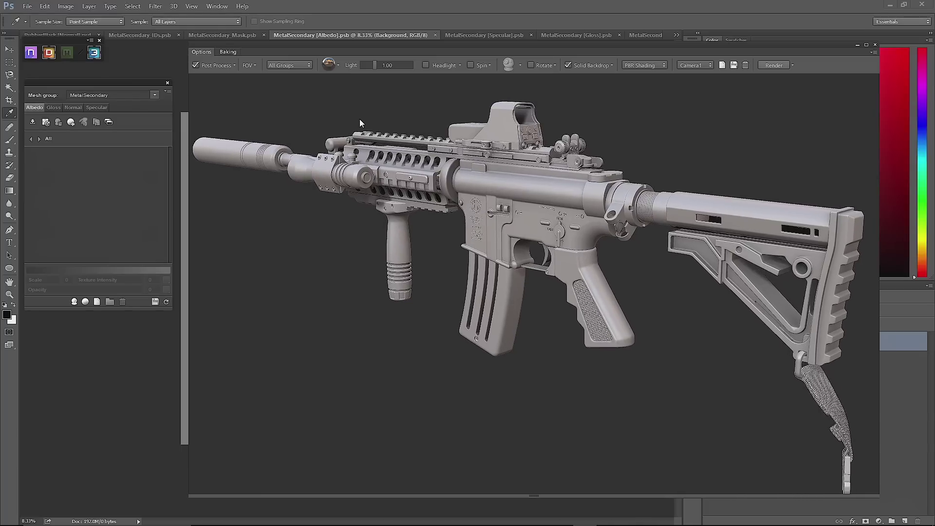
Step: Try AO shading, then return to PBR shading with the headlight on
click(671, 67)
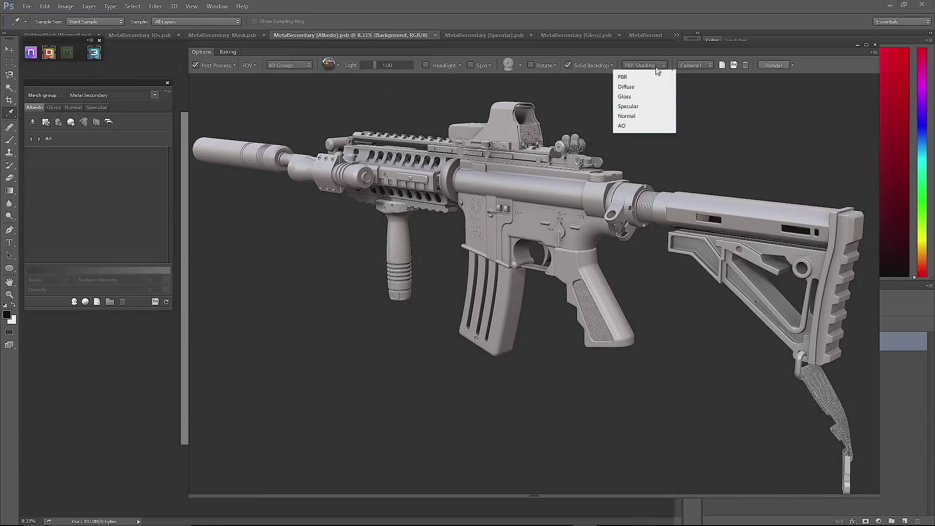
click(633, 124)
drag(576, 157, 739, 154)
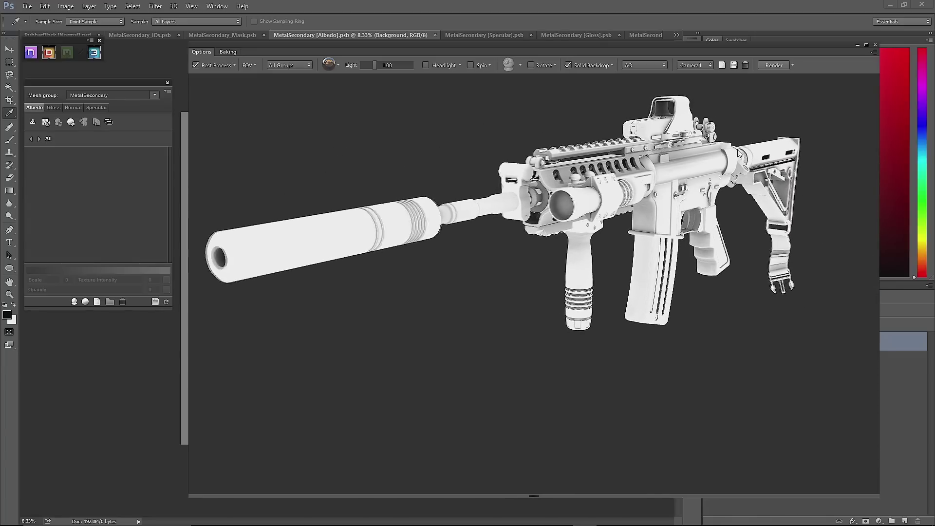
click(651, 68)
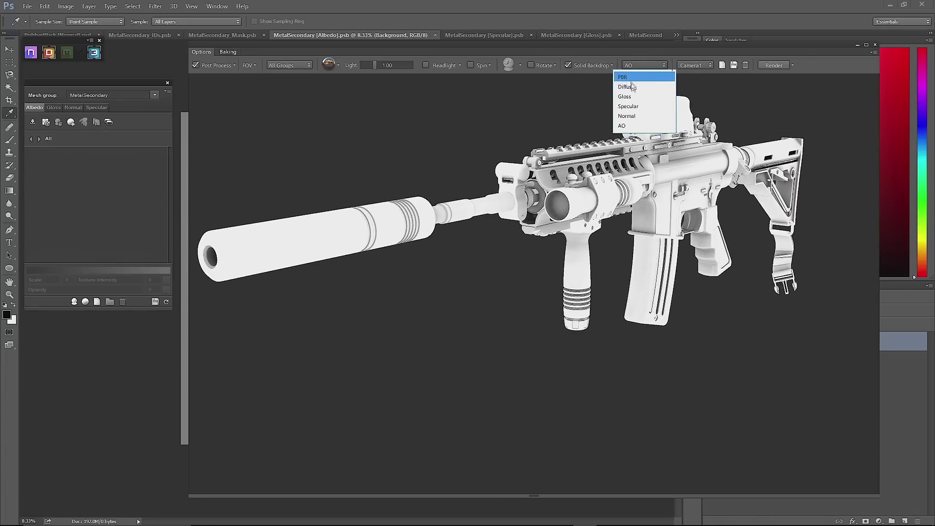
click(623, 77)
click(425, 65)
click(74, 301)
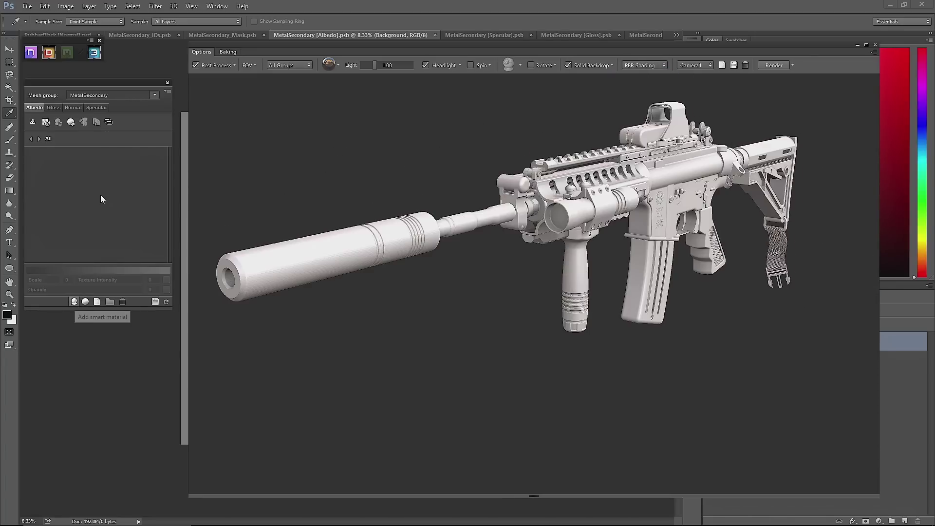
Step: Apply Gun Metal Black 01 from the Metal > Weapon materials
drag(377, 101, 434, 88)
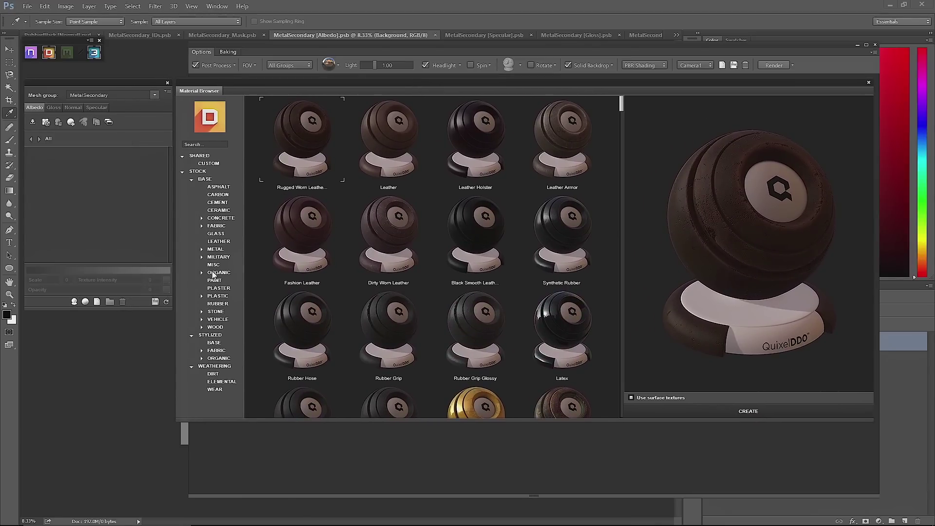
click(203, 249)
click(201, 249)
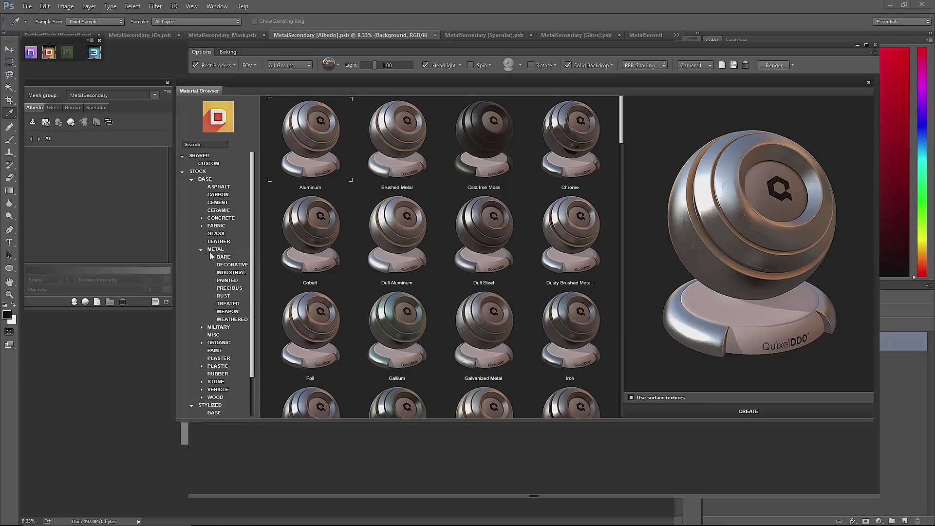
click(226, 312)
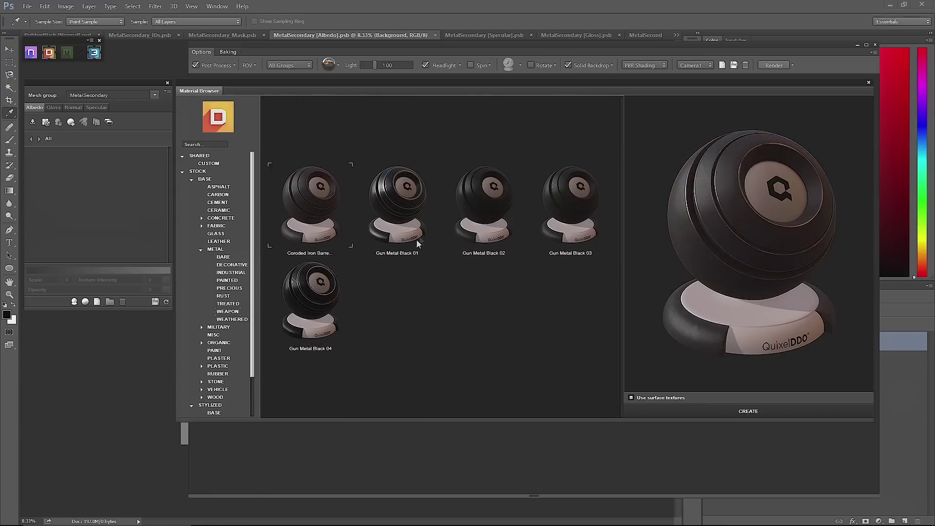
click(413, 213)
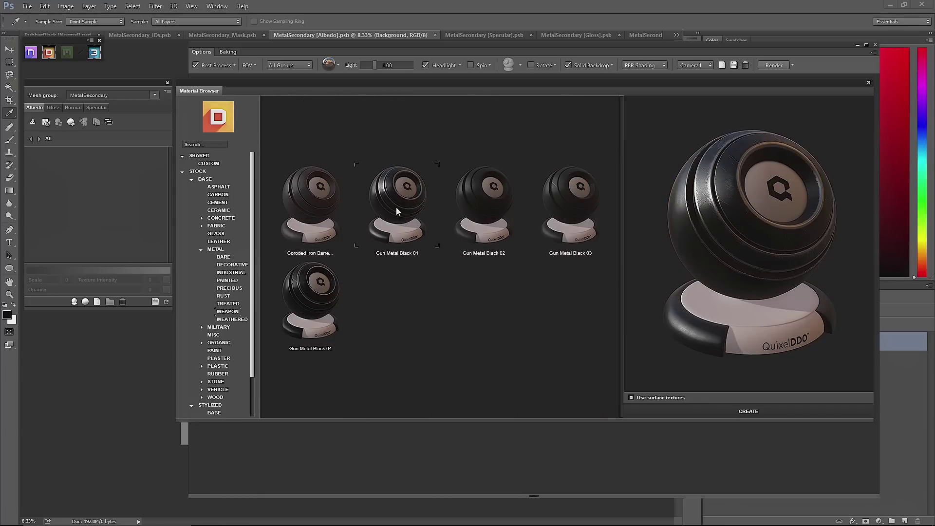
double_click(396, 207)
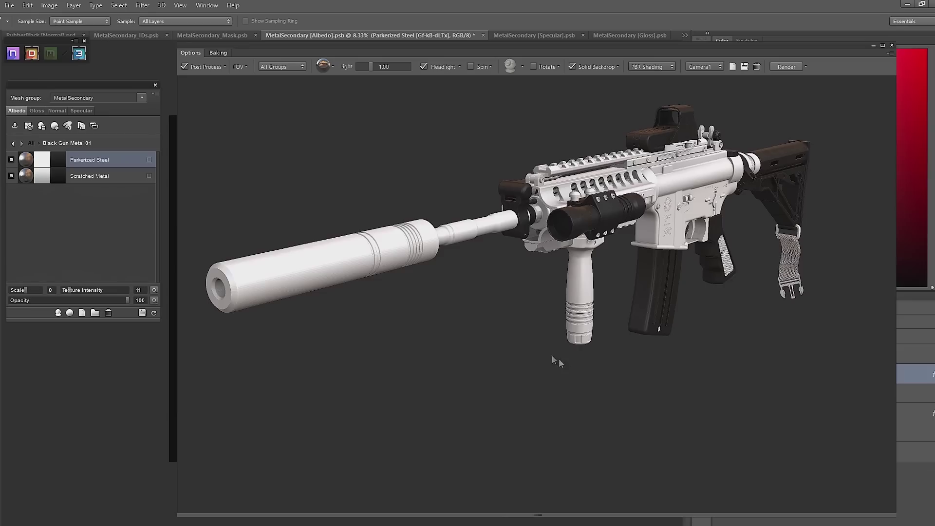
drag(558, 361, 626, 396)
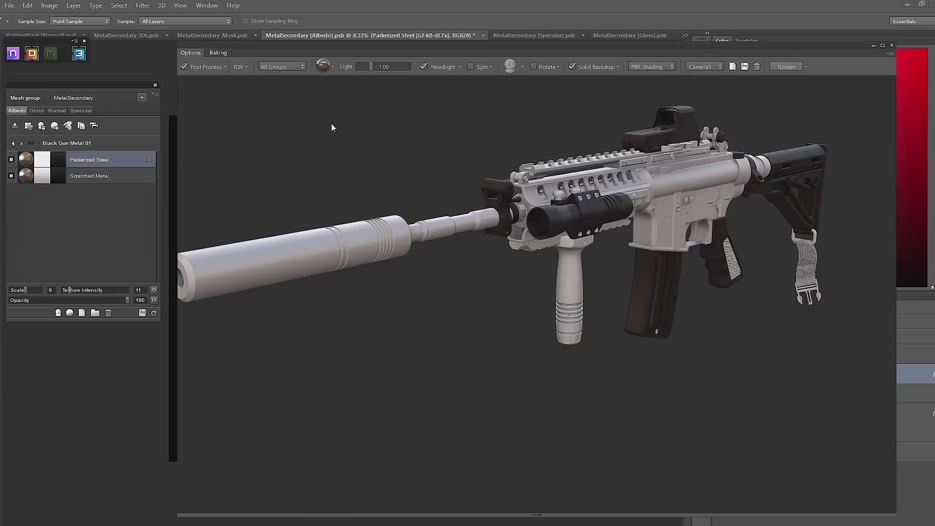
Step: Light the gun with the second skybox
click(333, 67)
click(341, 101)
shift+drag(557, 299, 641, 378)
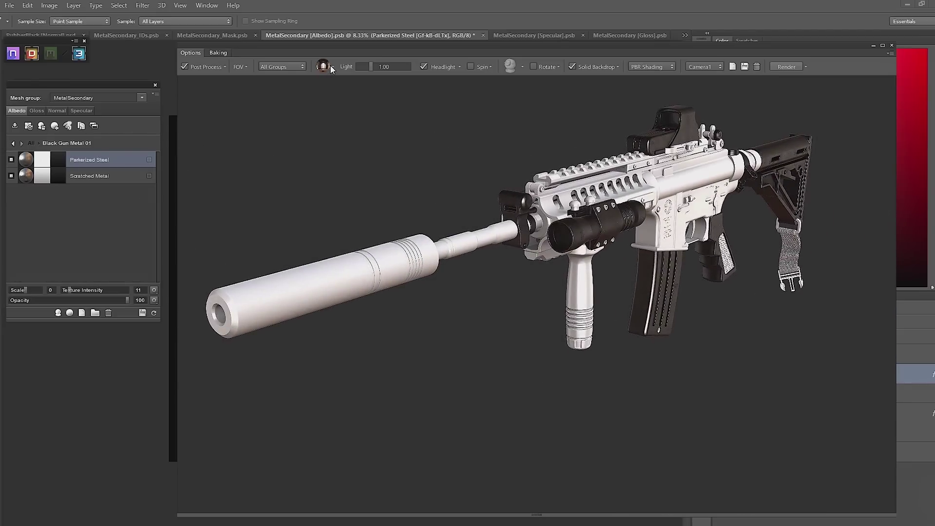
Step: Set the Scratched Metal layer colour to near-black #100f0f
click(59, 176)
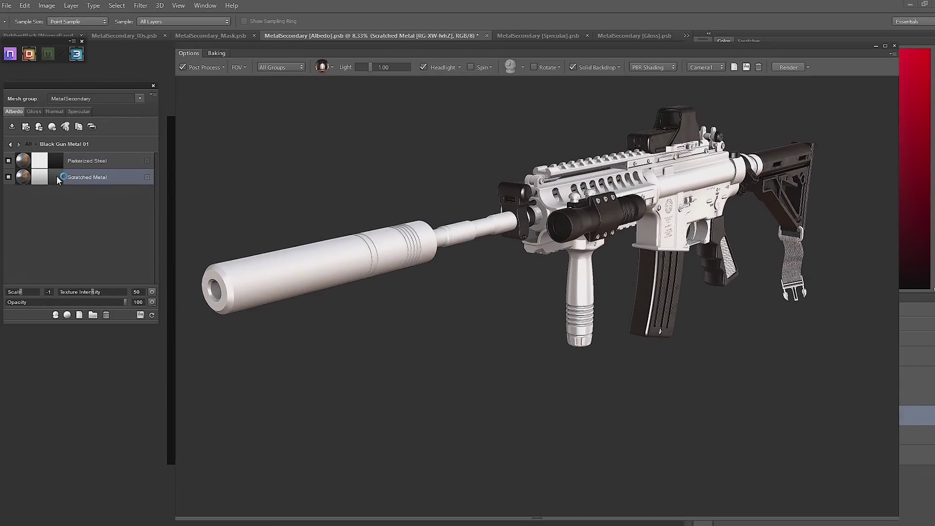
click(57, 176)
drag(440, 221, 340, 261)
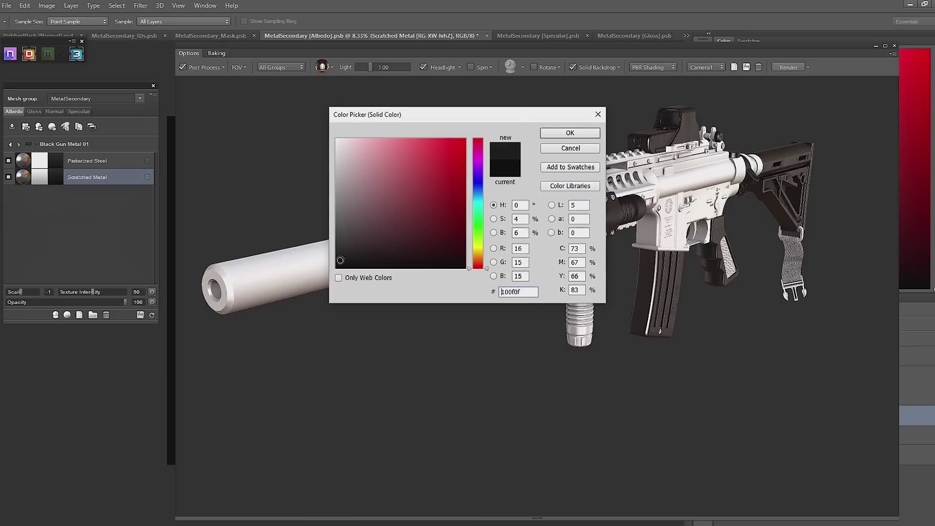
click(570, 134)
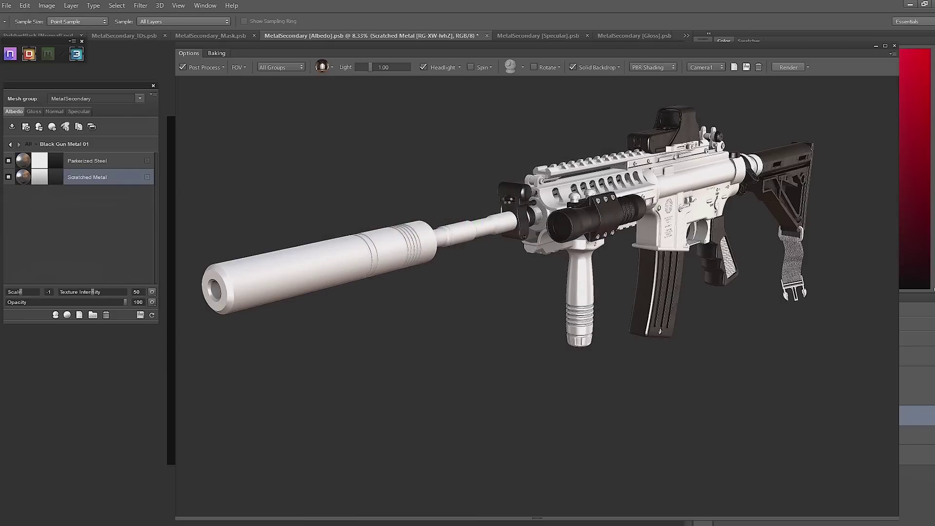
mouse_move(518, 290)
mouse_down()
mouse_move(308, 281)
mouse_move(512, 290)
mouse_move(493, 294)
mouse_up()
Step: Apply Rubber Grip Glossy, found by searching 'rubber', to the RubberBlack group
click(141, 100)
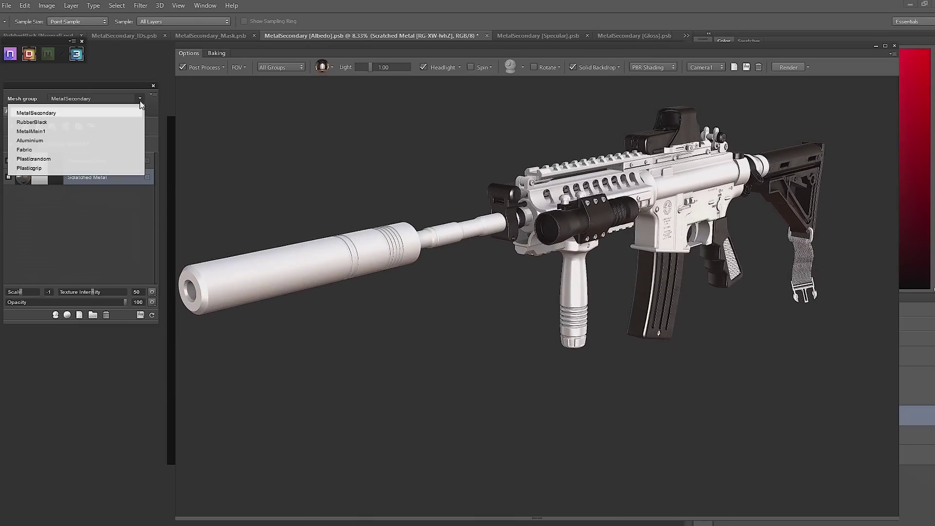
click(86, 123)
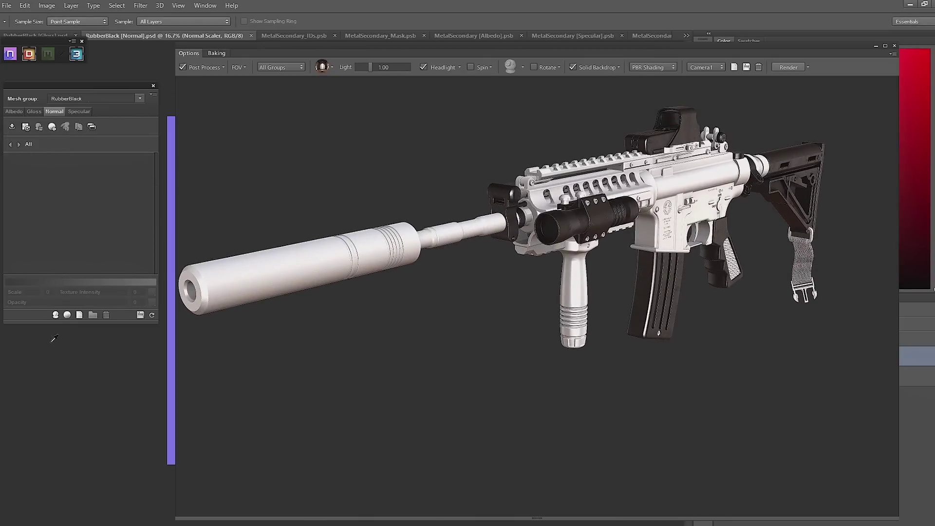
click(55, 315)
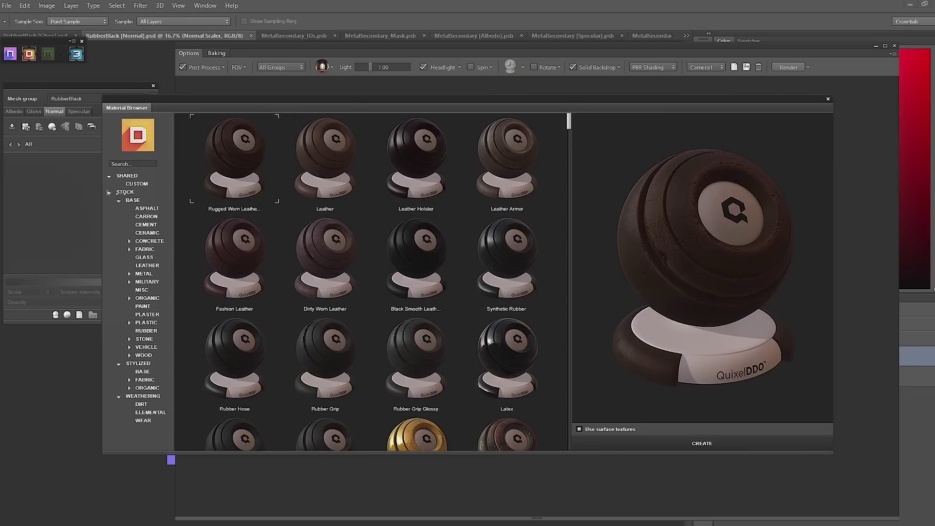
drag(287, 102, 351, 89)
click(202, 150)
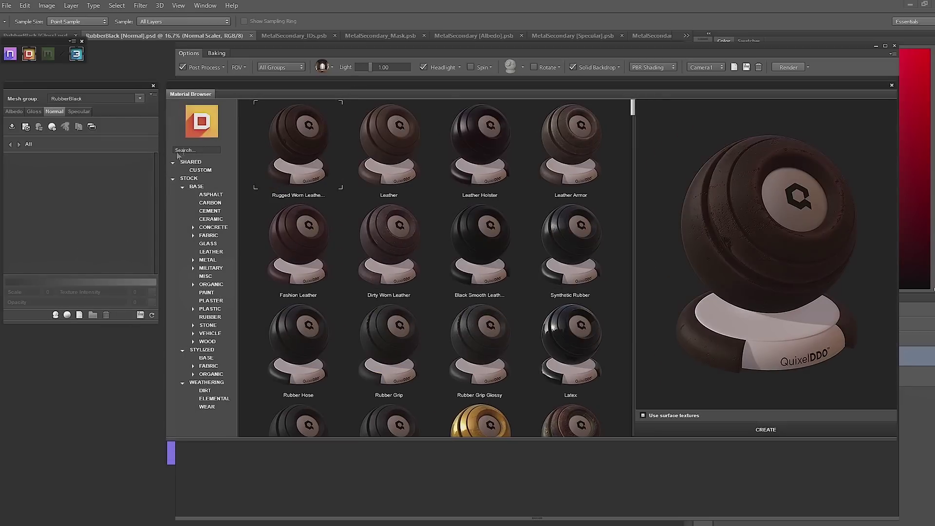
text(rubber)
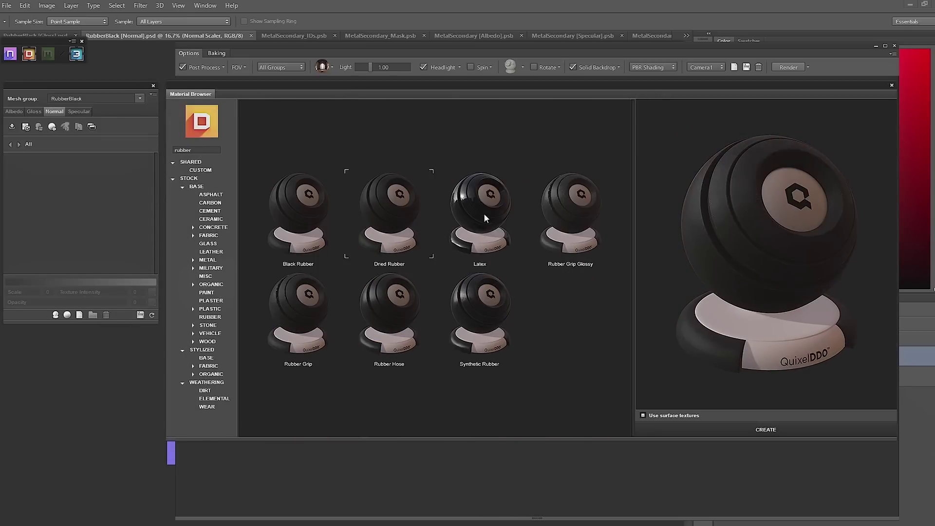
click(568, 200)
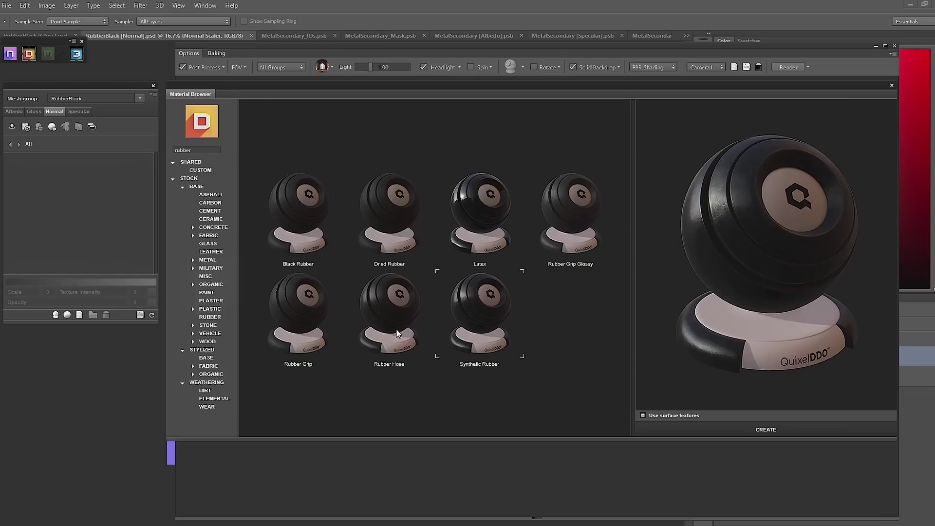
double_click(582, 214)
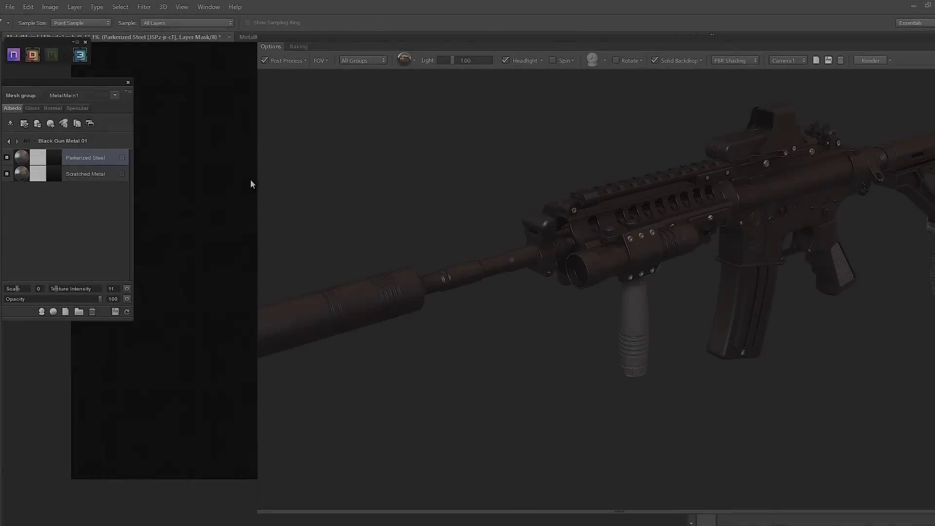
Step: Show only the MetalMain1 parts and open the Parkerized Steel mask in Dynamask
click(367, 61)
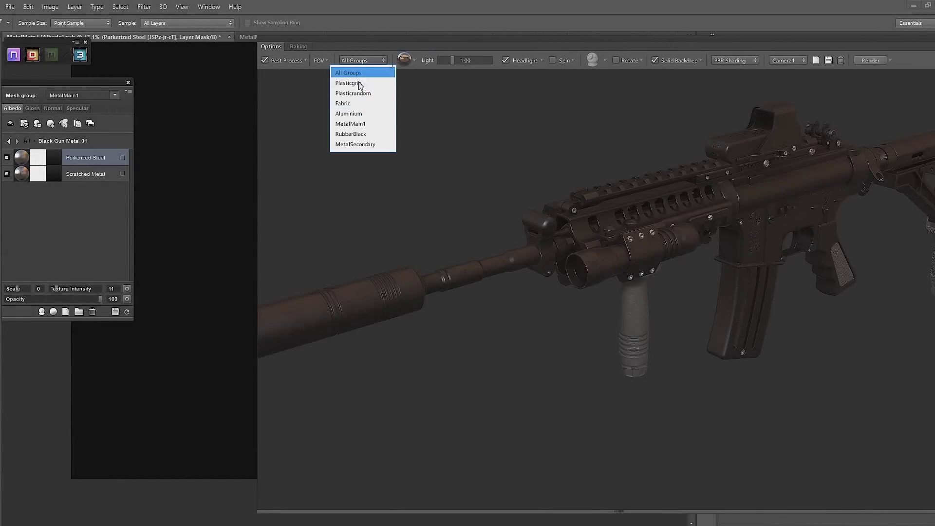
click(357, 123)
drag(515, 195, 491, 239)
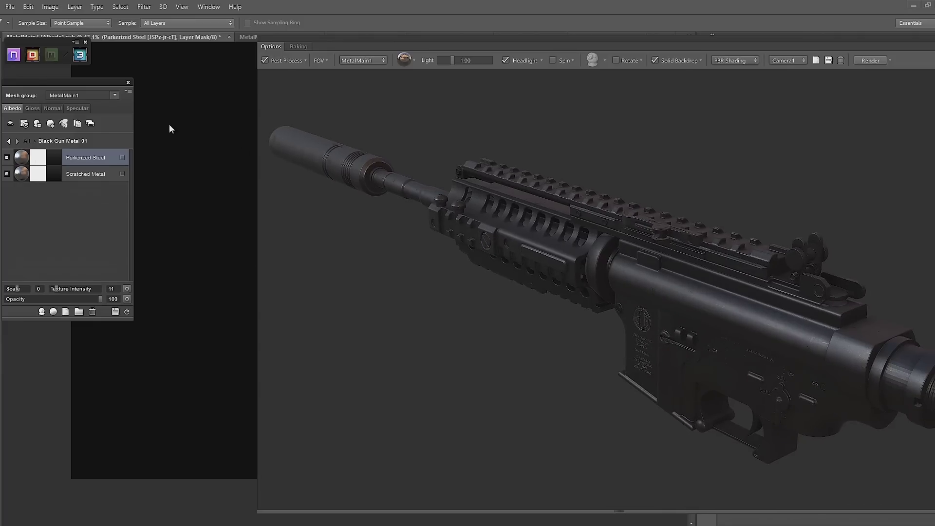
click(43, 163)
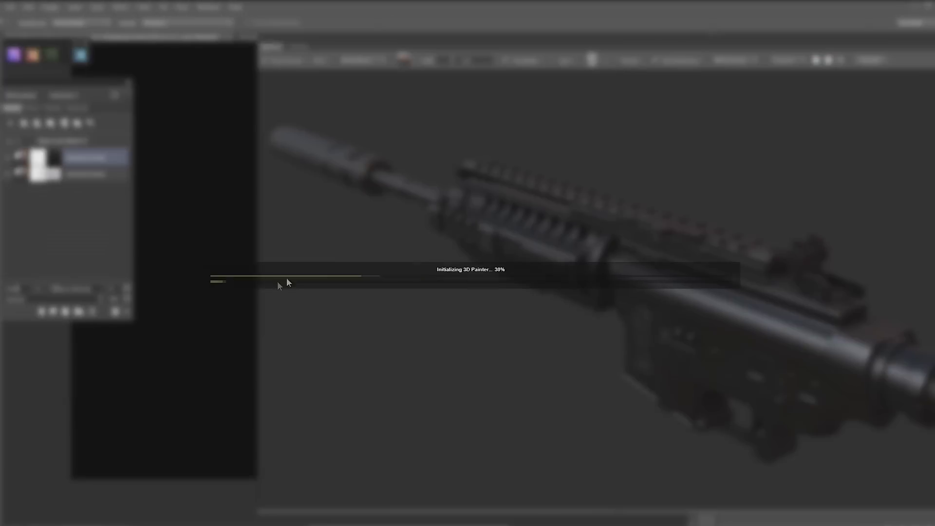
Step: Apply the Scuffed paint wear preset and lower Curvature from 100 to 93
drag(99, 192, 110, 217)
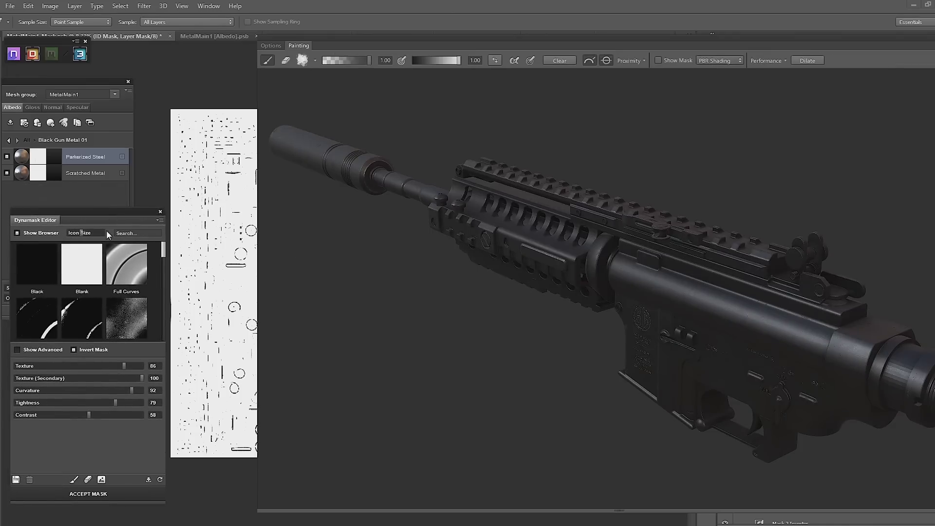
scroll(67, 281, down, 5)
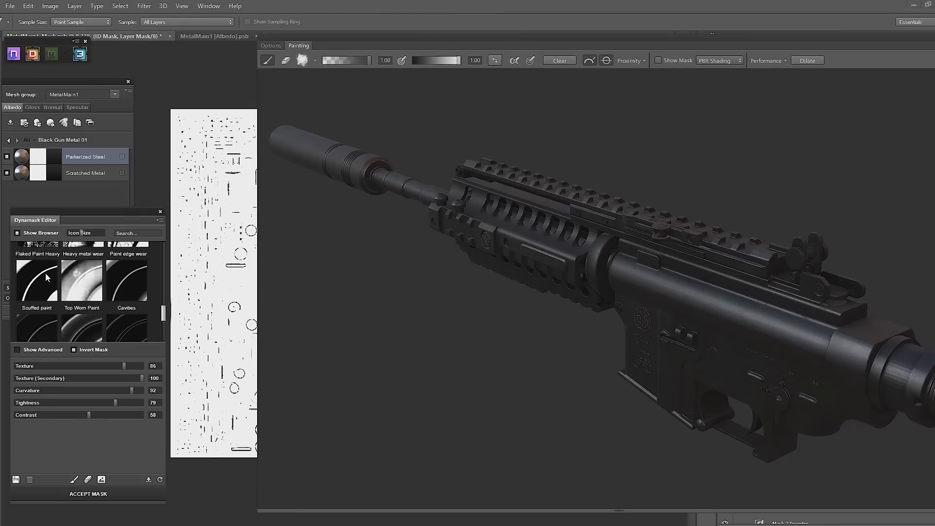
scroll(38, 277, down, 5)
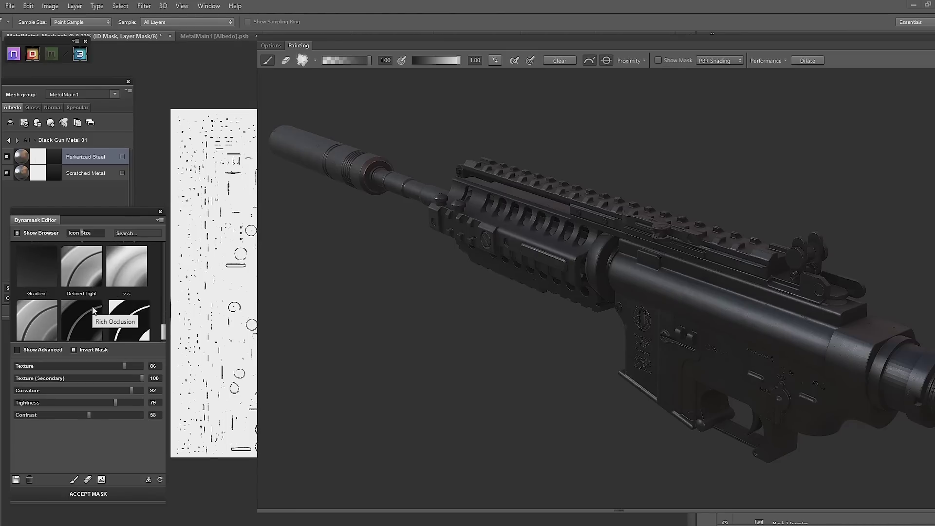
scroll(49, 285, up, 3)
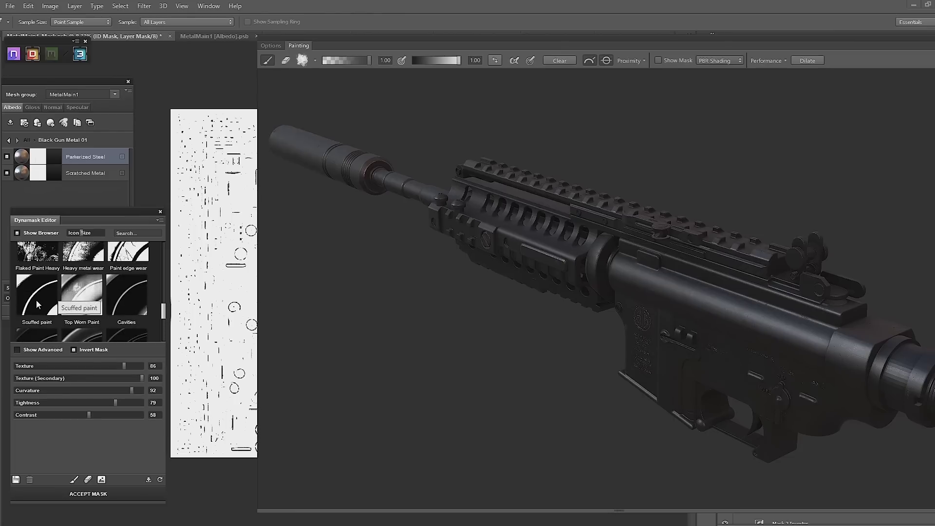
click(38, 304)
drag(400, 323, 434, 334)
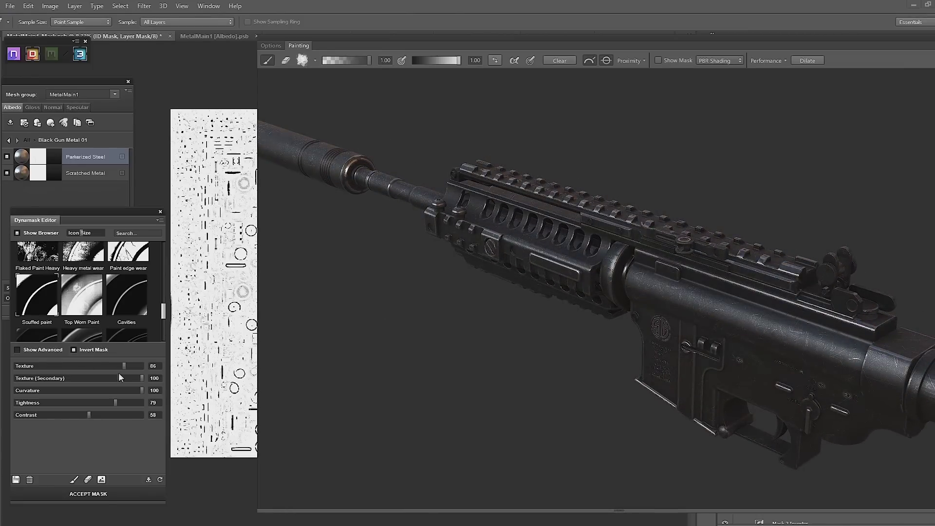
drag(136, 392, 134, 390)
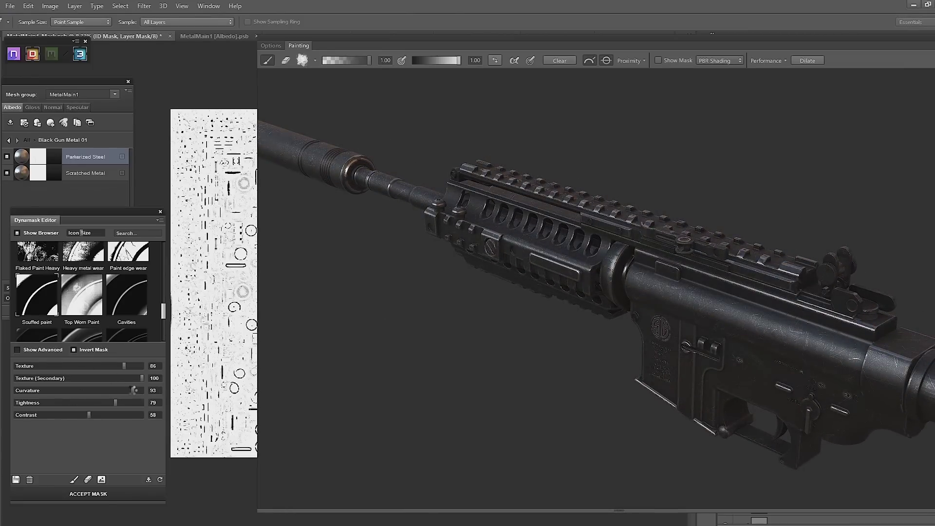
Step: Review the advanced mask settings, return to basic sliders, and close in on the handguard
click(17, 349)
scroll(34, 413, down, 2)
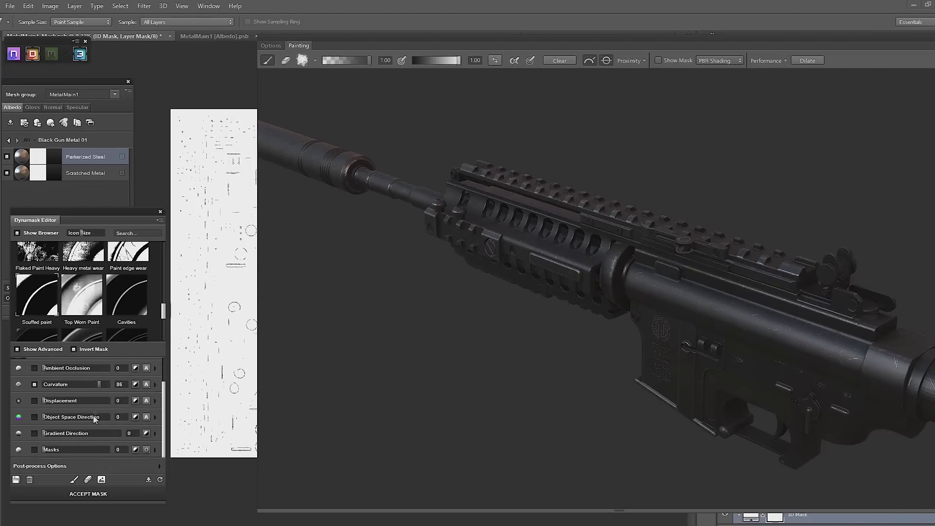
scroll(78, 408, up, 2)
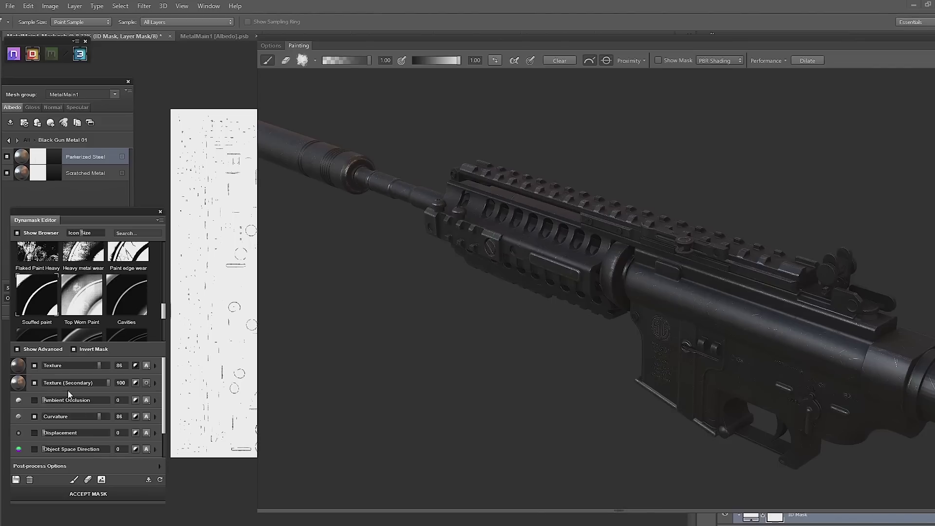
click(18, 349)
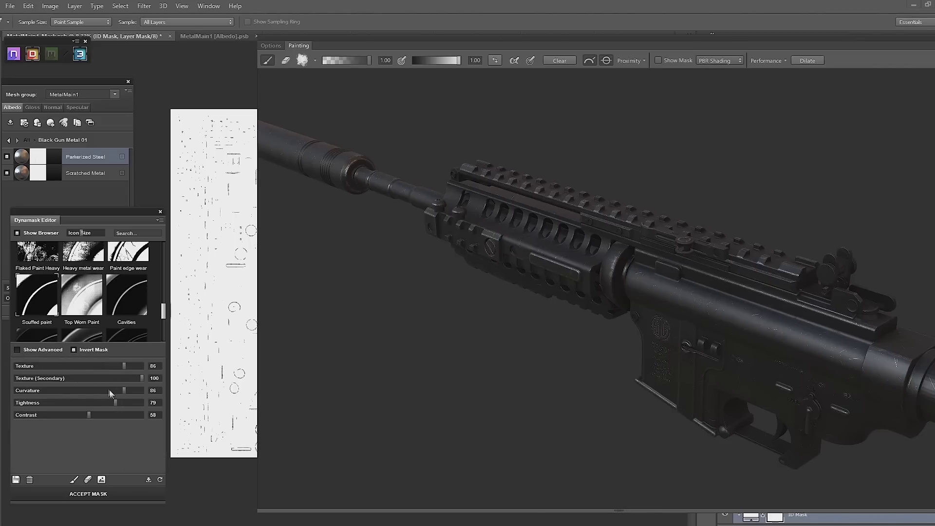
drag(558, 347, 636, 355)
scroll(619, 346, up, 5)
drag(437, 377, 389, 393)
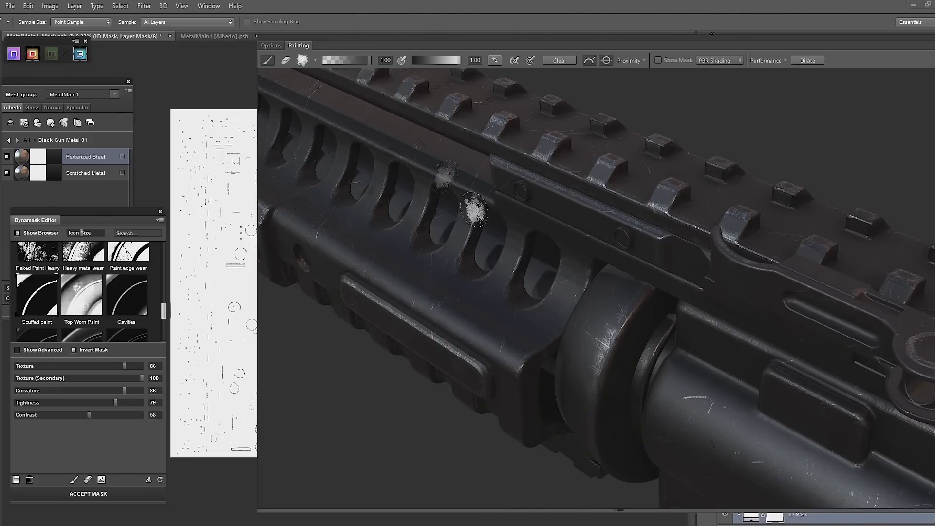
Step: Browse Assorted, Brush Tip Shapes and Damage tips, then settle on a less-round Dirt tip
click(315, 60)
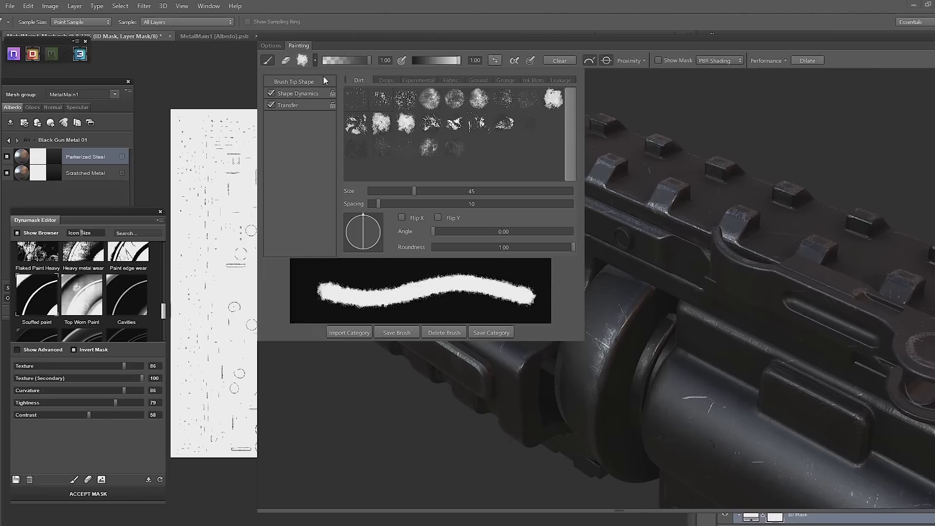
drag(398, 81, 477, 81)
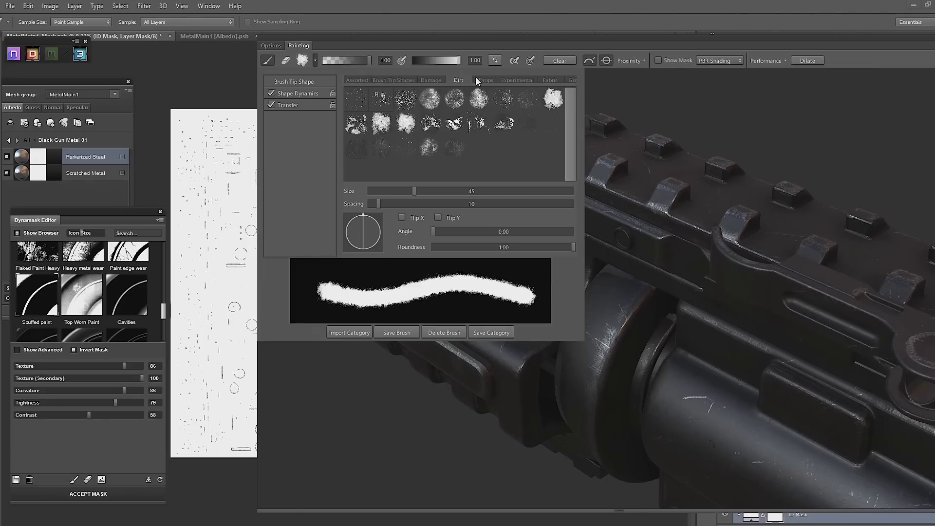
click(364, 82)
click(395, 81)
click(430, 81)
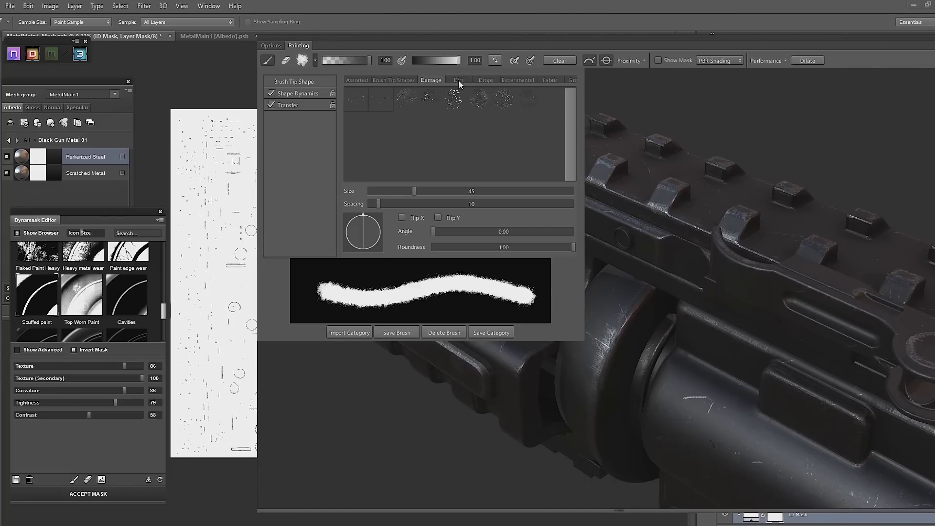
click(459, 80)
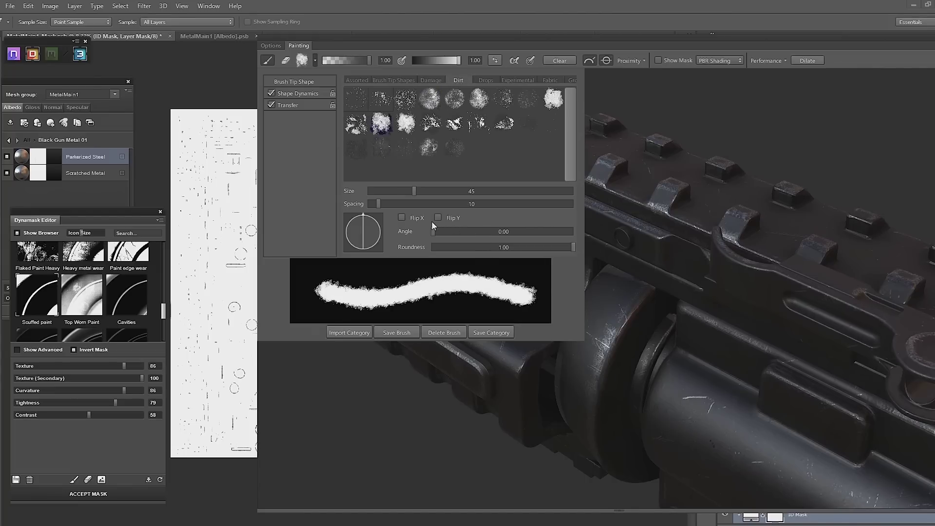
drag(438, 247, 591, 247)
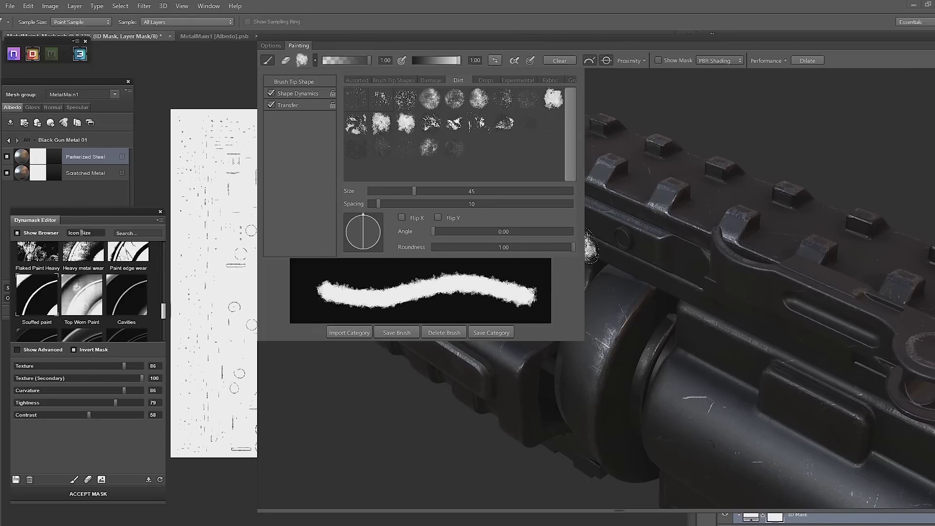
click(668, 71)
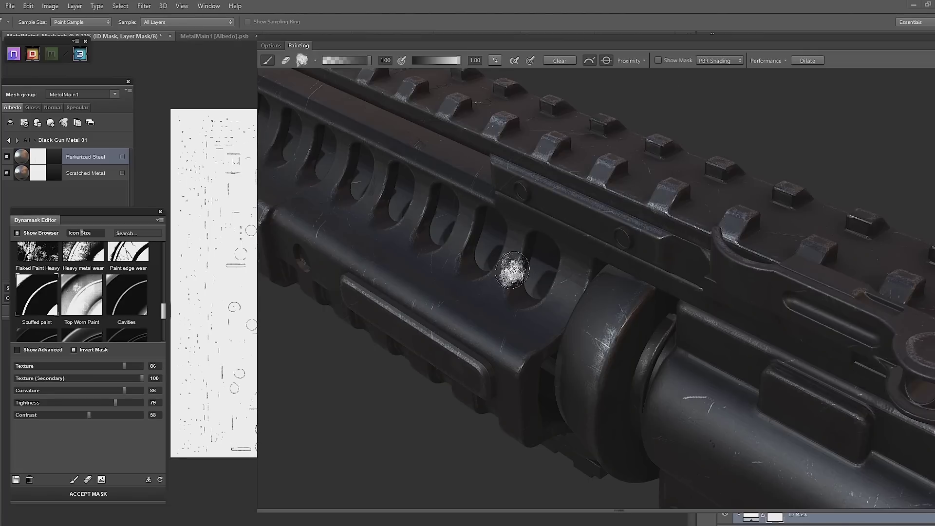
Step: Halve the brush size, set its value to 0.00, and paint extra wear along the rib edge
key(bracketleft)
key(bracketleft)
key(bracketleft)
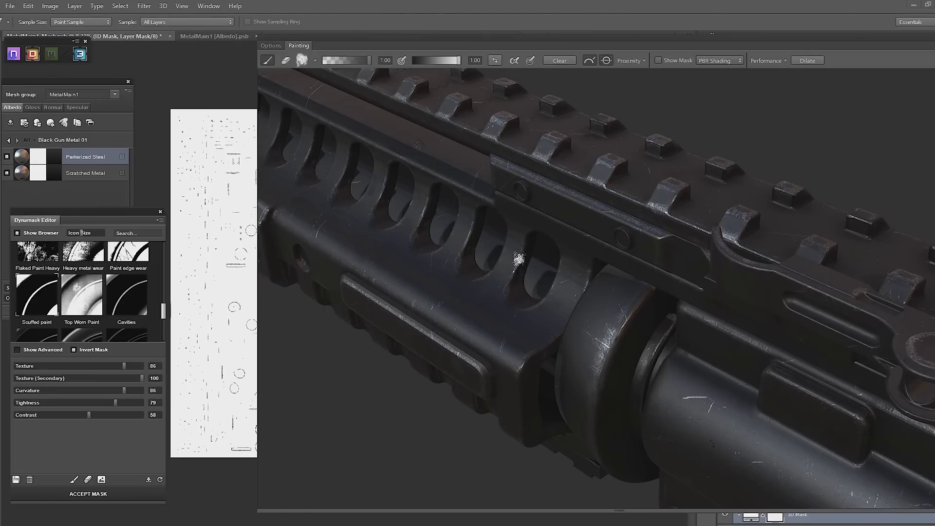
click(495, 60)
drag(525, 234, 515, 276)
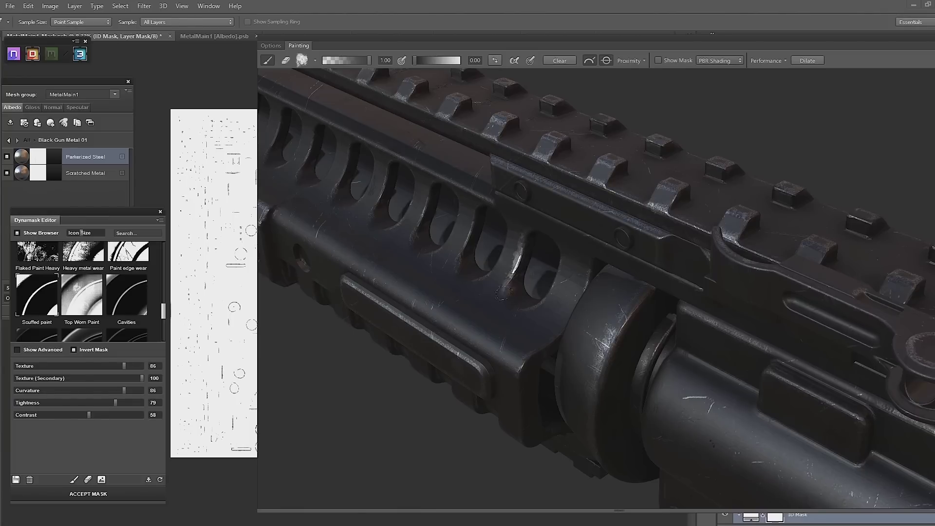
middle_drag(504, 300, 479, 300)
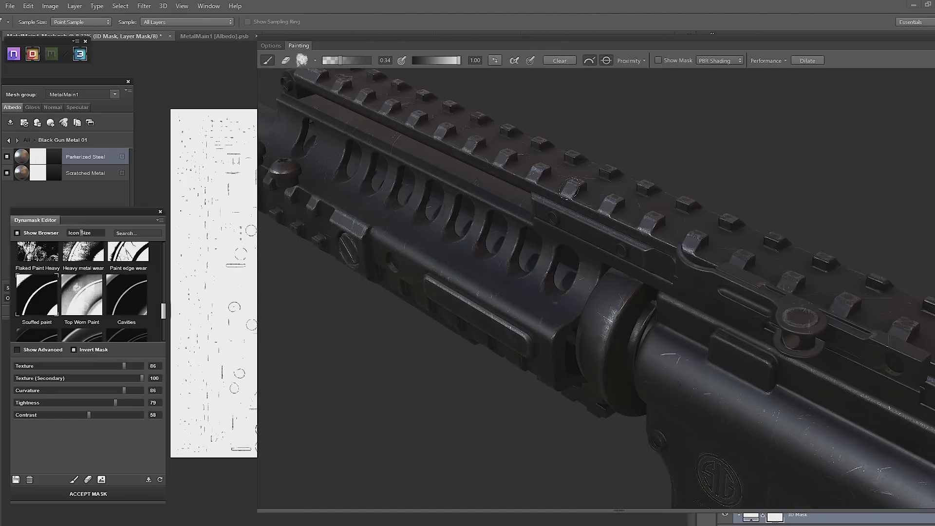
Step: Set the brush value to 1.00 and inspect the wear mask overlay, then return to shading
scroll(572, 225, down, 5)
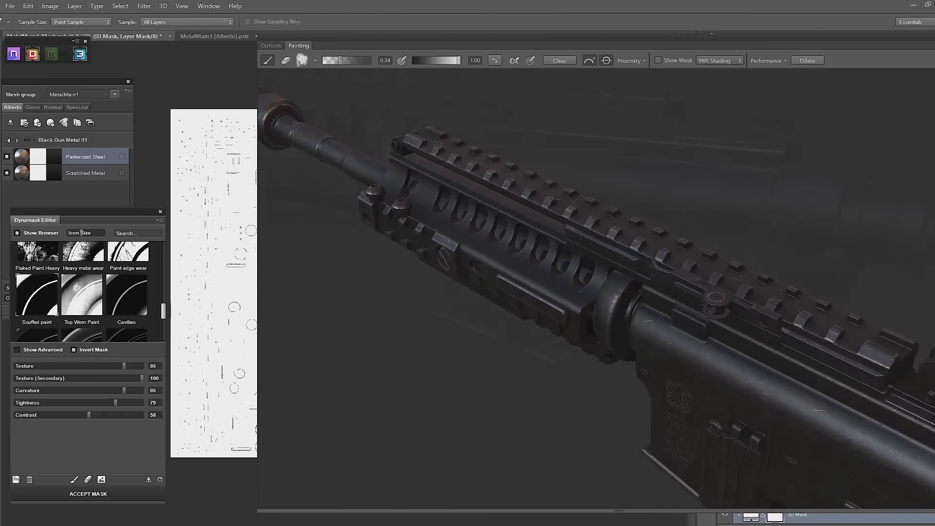
scroll(539, 169, up, 5)
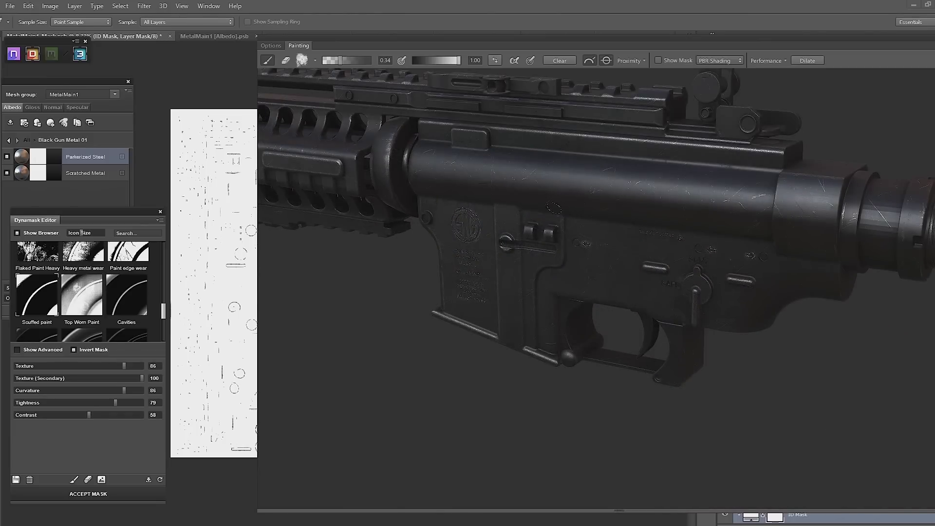
click(369, 60)
click(657, 60)
mouse_move(655, 102)
mouse_down()
mouse_move(456, 238)
mouse_move(653, 117)
mouse_up()
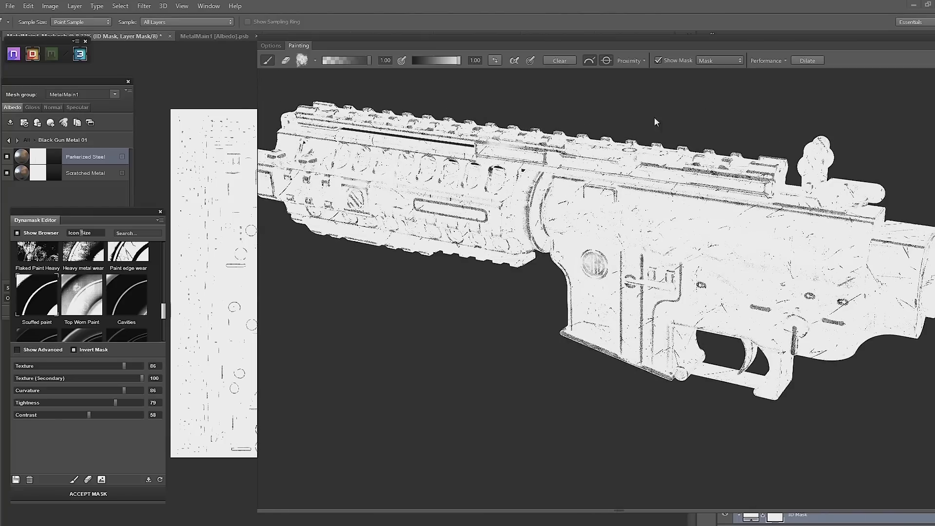
click(658, 61)
scroll(591, 228, up, 5)
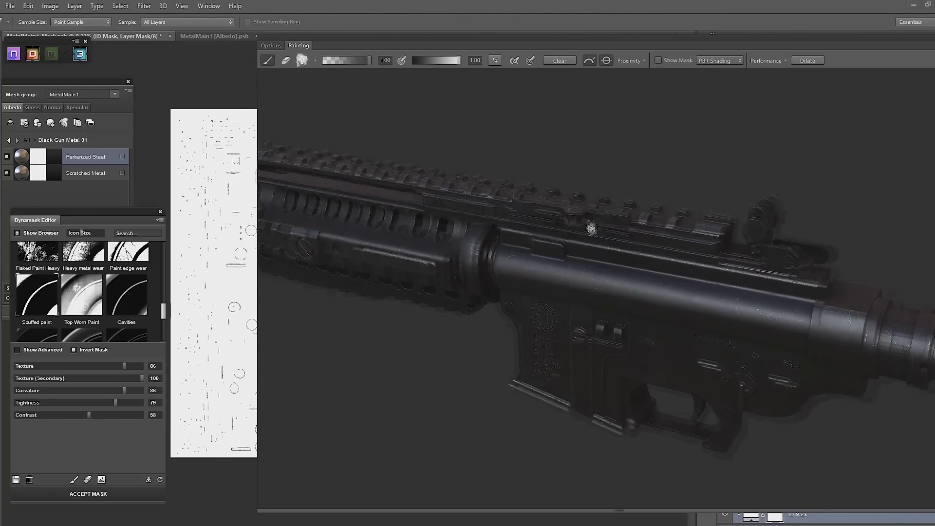
scroll(591, 227, up, 5)
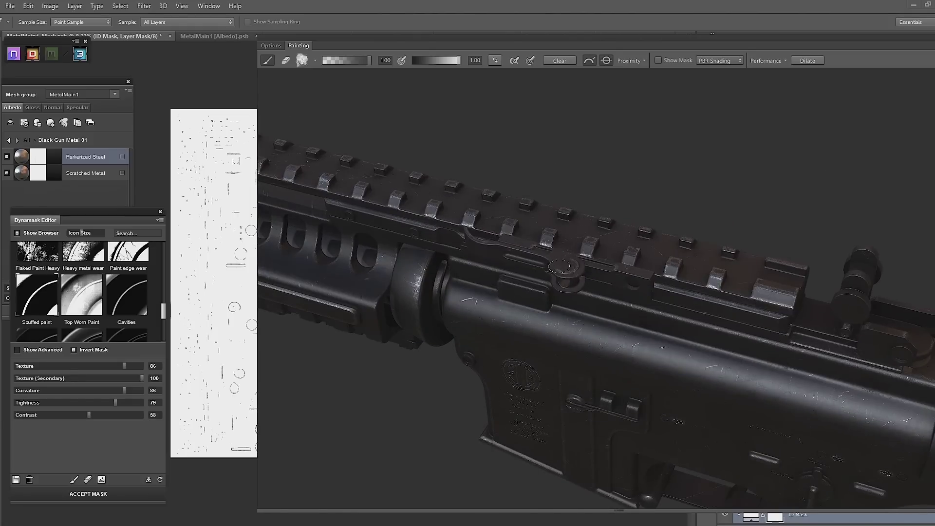
drag(590, 258, 584, 295)
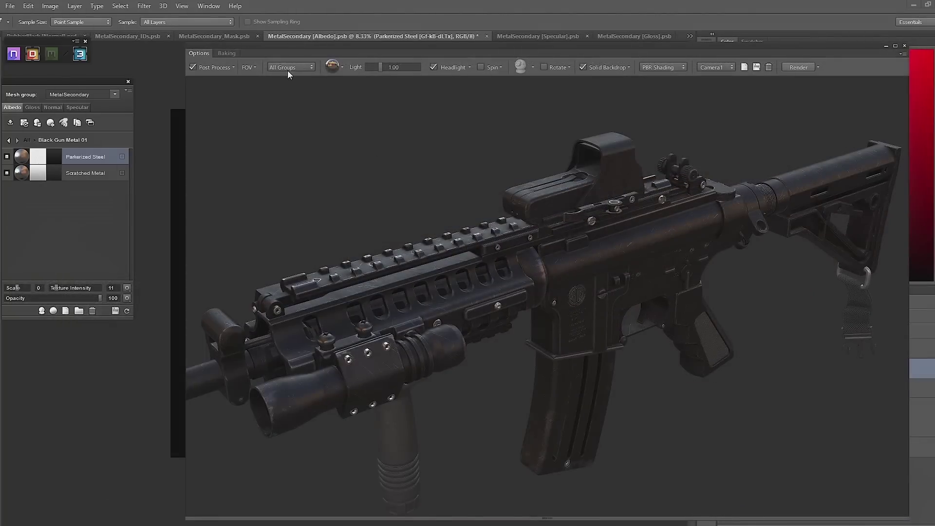
Step: Switch the mesh group dropdown to MetalSecondary to isolate the secondary rifle parts
click(288, 67)
click(275, 154)
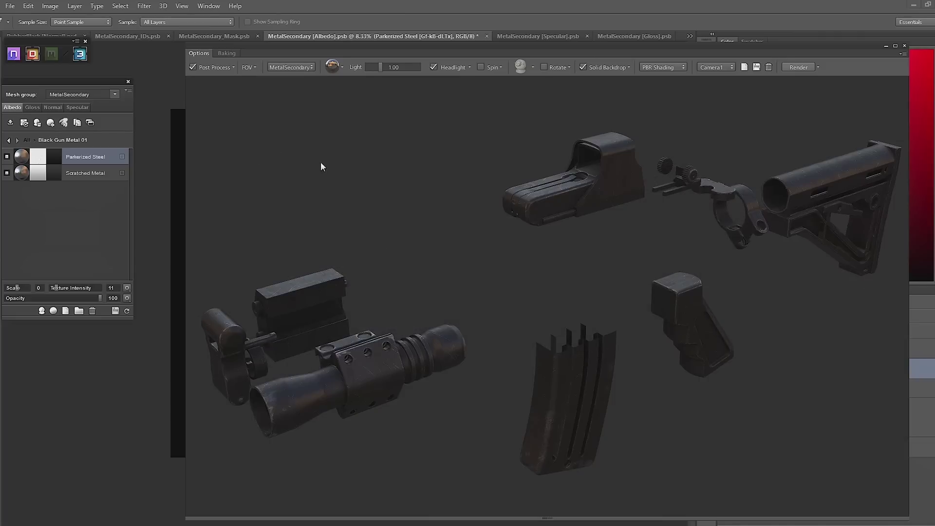
drag(361, 181, 341, 176)
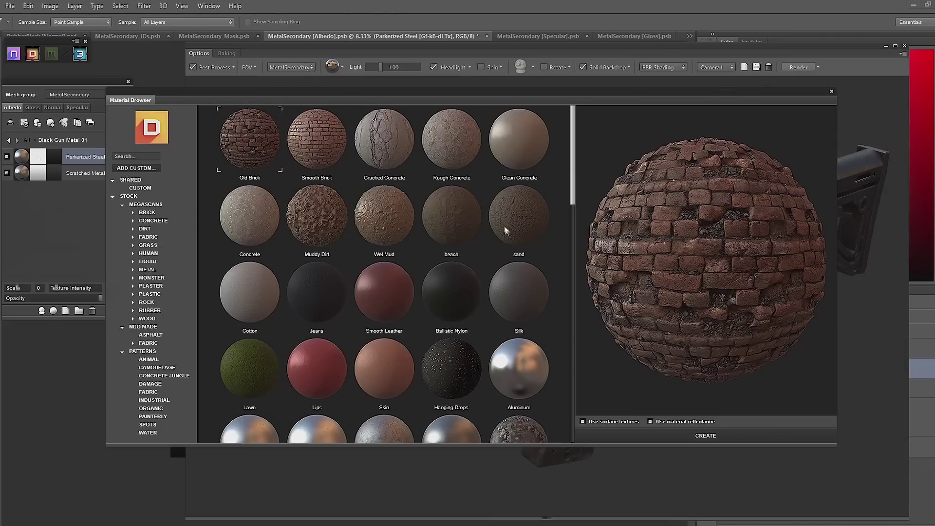
Step: Add the sand material to the secondary parts with its Scale at -3
double_click(505, 230)
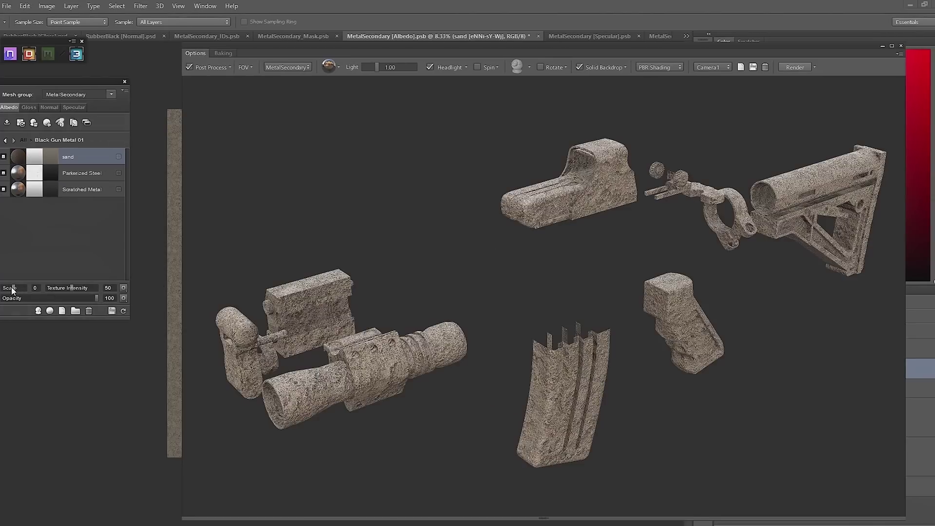
drag(11, 290, 8, 290)
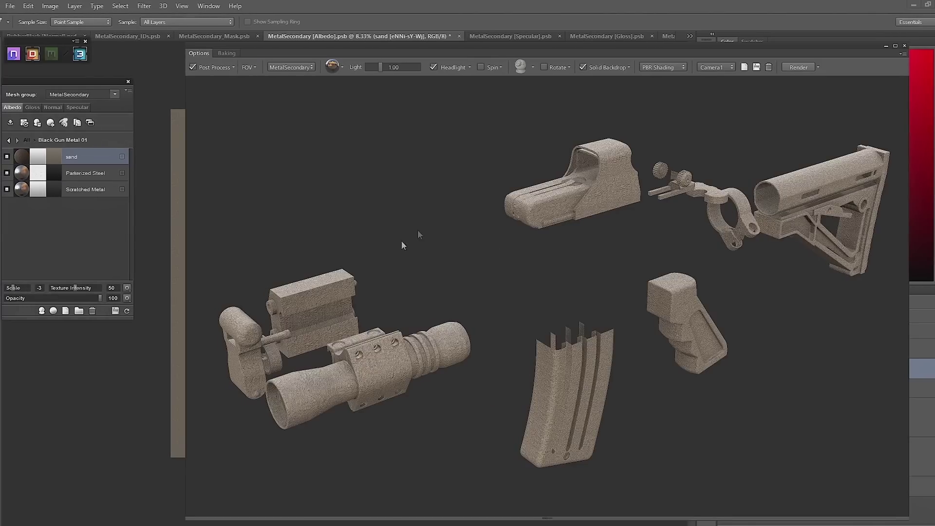
mouse_move(398, 250)
mouse_down()
mouse_move(395, 223)
mouse_move(438, 242)
mouse_move(399, 251)
mouse_up()
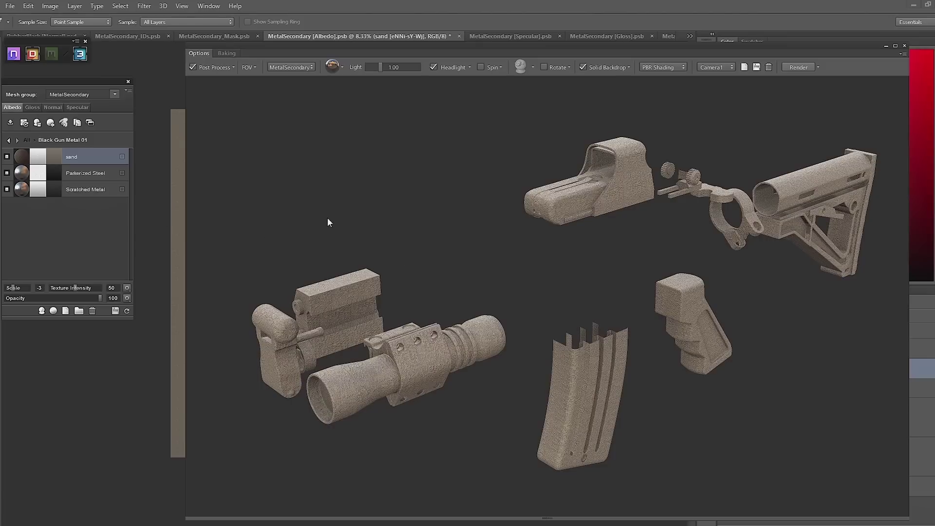
scroll(81, 284, down, 3)
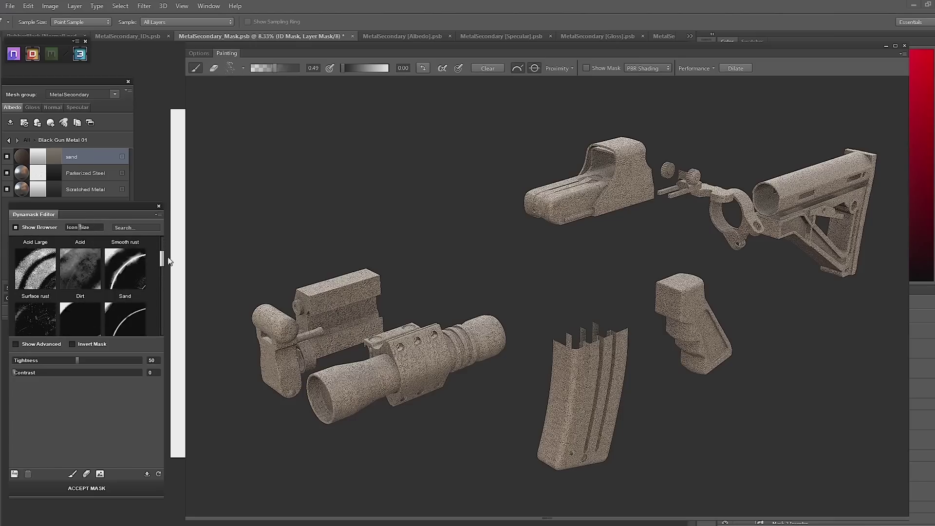
Step: Apply the Rich Occlusion mask preset to the sand and lower its Contrast to 10
scroll(162, 260, down, 5)
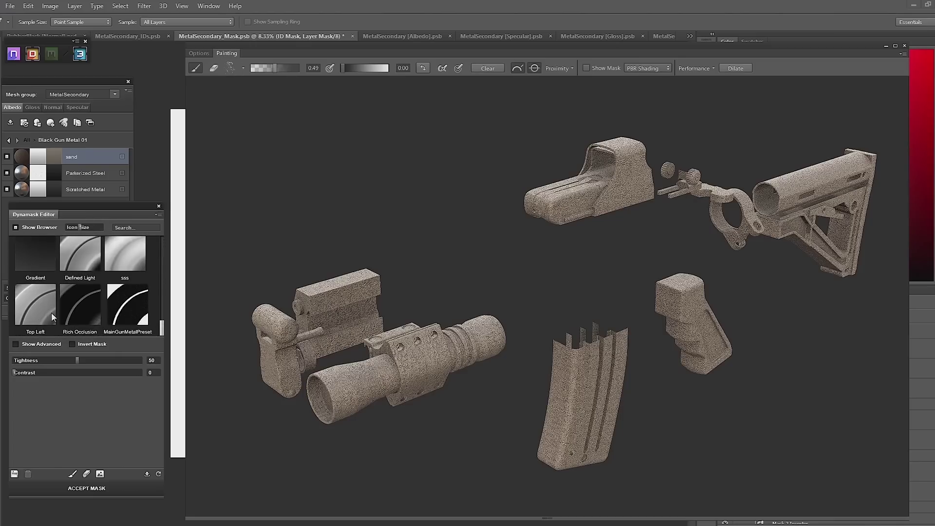
scroll(101, 279, up, 2)
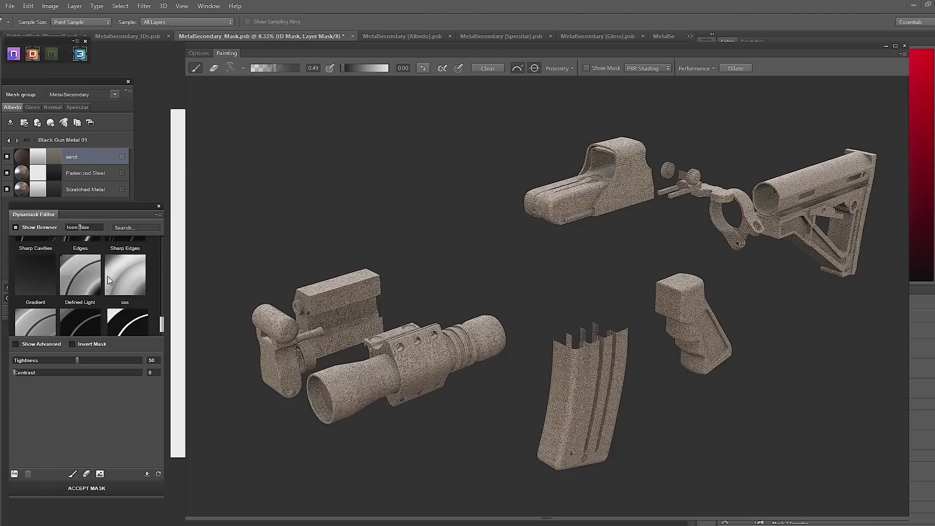
scroll(100, 279, down, 2)
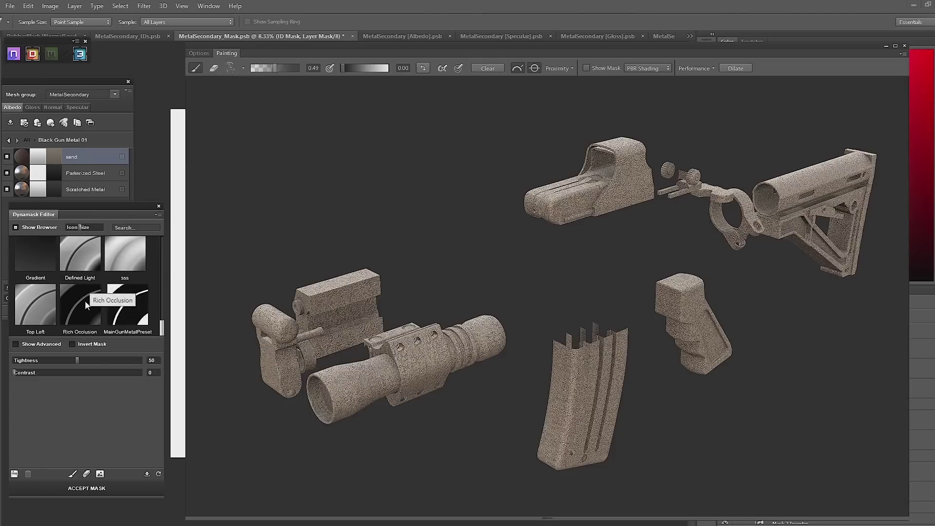
click(85, 302)
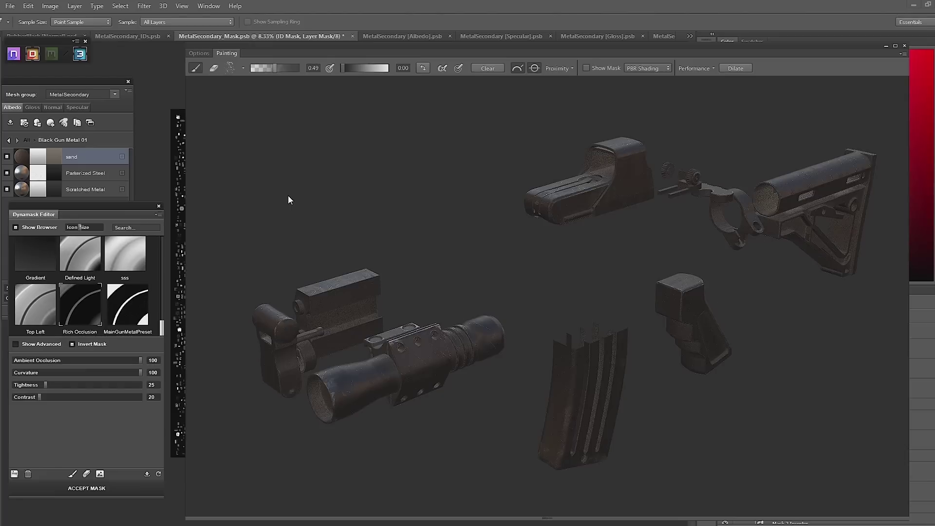
click(27, 397)
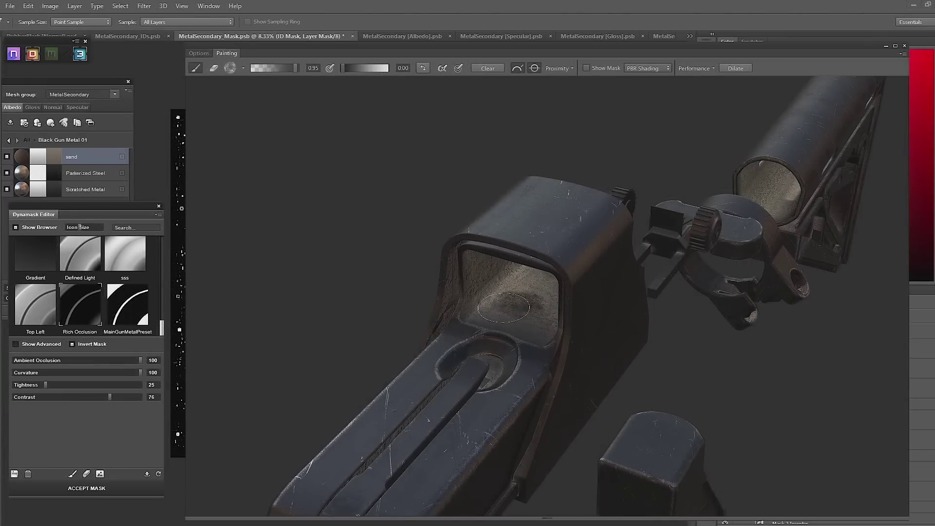
Step: Paint sand out of the sight housing's floor and walls, then set sand opacity to 58
mouse_move(503, 307)
mouse_down()
mouse_move(520, 290)
mouse_move(489, 311)
mouse_move(536, 297)
mouse_move(517, 325)
mouse_up()
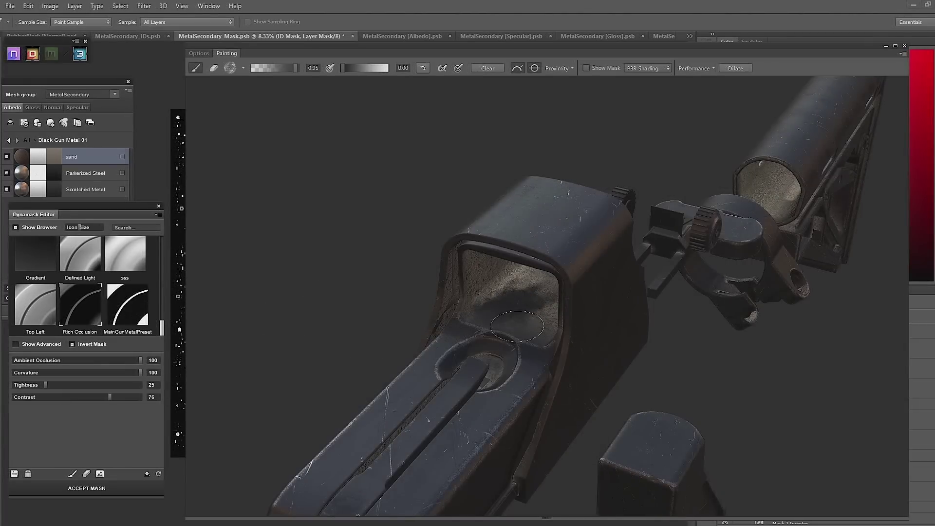
middle_drag(749, 378, 768, 359)
mouse_move(613, 224)
mouse_down()
mouse_move(575, 207)
mouse_move(632, 205)
mouse_move(597, 229)
mouse_move(652, 233)
mouse_move(633, 215)
mouse_move(647, 255)
mouse_up()
mouse_move(647, 255)
middle_down()
mouse_move(778, 346)
mouse_move(721, 348)
mouse_move(746, 330)
mouse_move(574, 224)
middle_up()
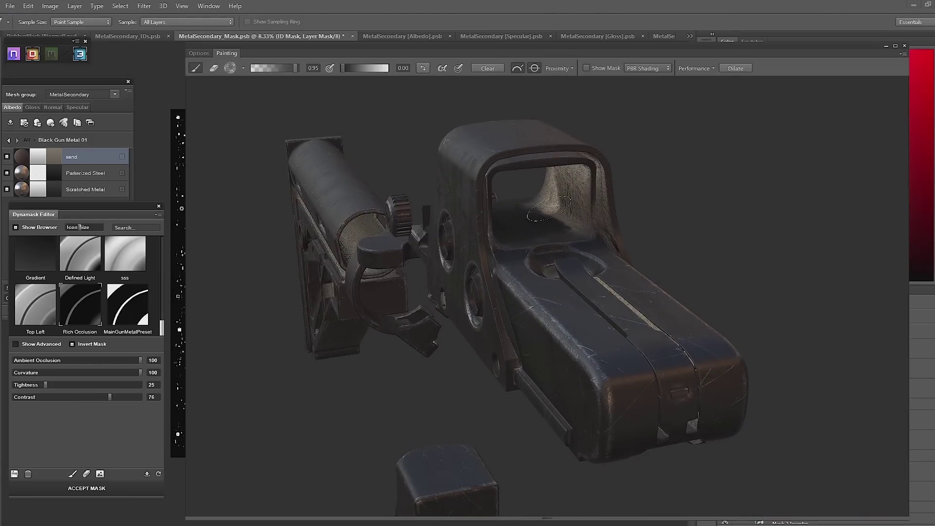
mouse_move(535, 203)
mouse_down()
mouse_move(554, 228)
mouse_move(574, 217)
mouse_move(540, 212)
mouse_up()
middle_drag(682, 236, 579, 294)
mouse_move(480, 295)
mouse_down()
mouse_move(487, 278)
mouse_move(513, 283)
mouse_up()
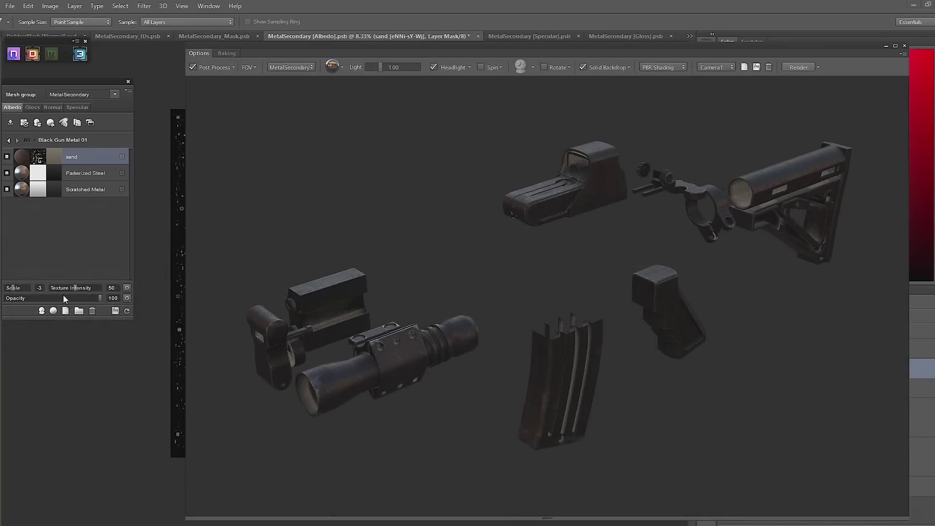
click(61, 296)
Step: Lower the sand material's opacity to 41
drag(291, 366, 384, 354)
scroll(392, 361, up, 3)
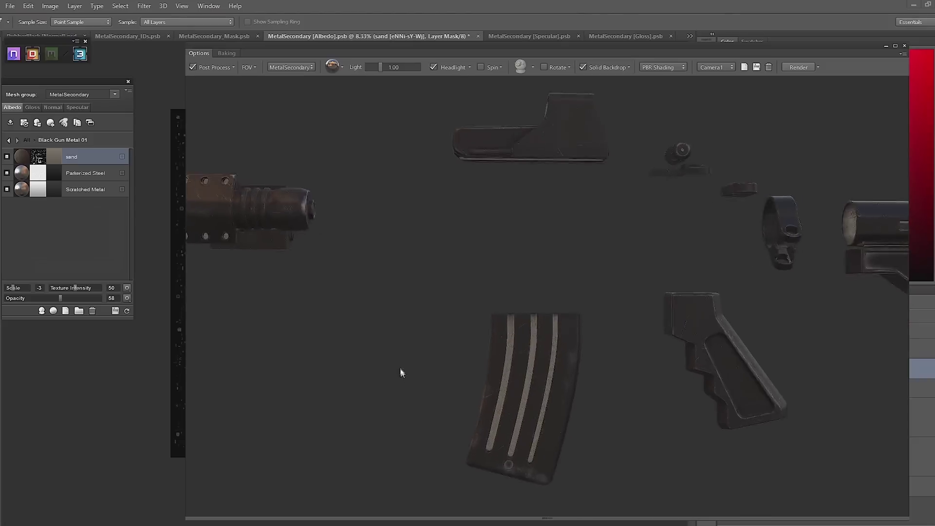
click(44, 297)
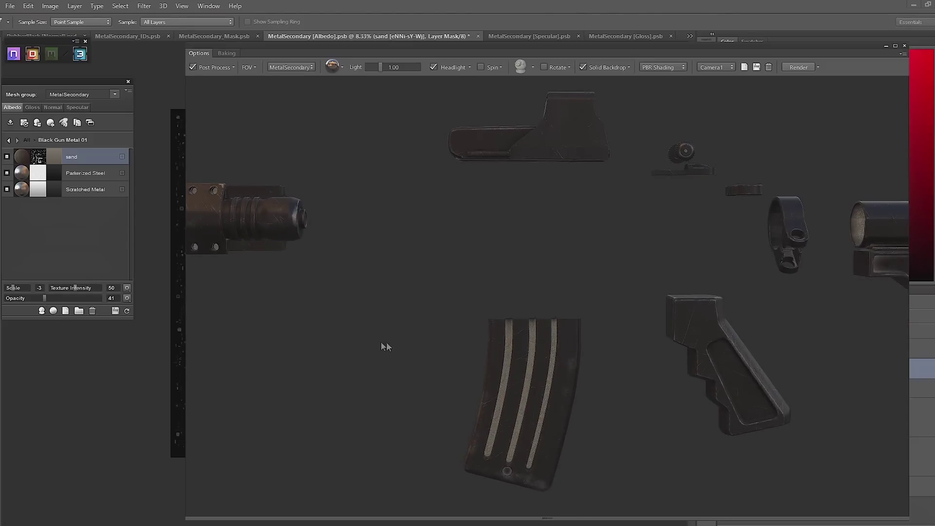
Step: Force-refresh the 3DO preview and orbit around the gun parts to review the sand
drag(401, 322, 423, 337)
click(128, 310)
drag(358, 334, 530, 425)
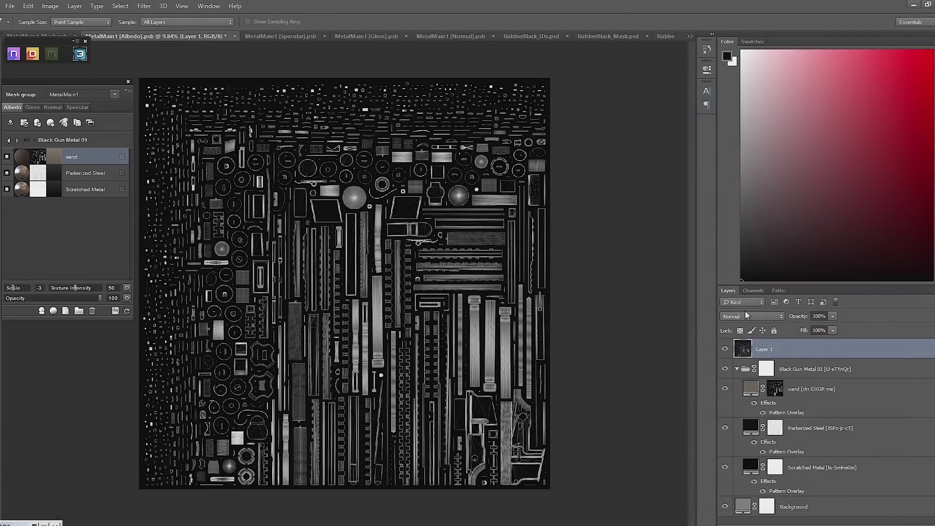
Step: Set Layer 1 to Screen blend mode with 42% fill to dim the UV layout
click(745, 315)
click(741, 390)
click(833, 331)
mouse_move(810, 343)
mouse_down()
mouse_move(796, 344)
mouse_move(804, 347)
mouse_up()
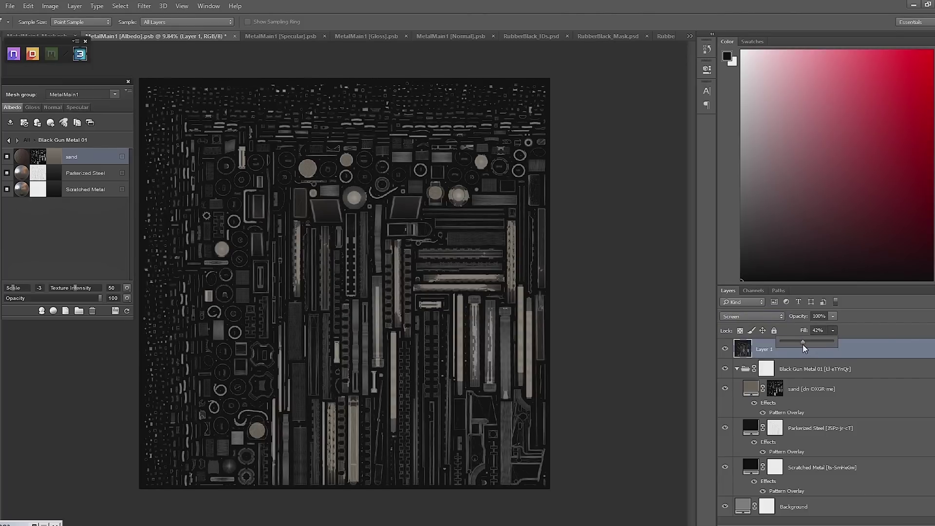
click(810, 389)
key(v)
Step: Rename Layer 1 to 'UV' and paste the skull emblem onto a new layer above
double_click(765, 349)
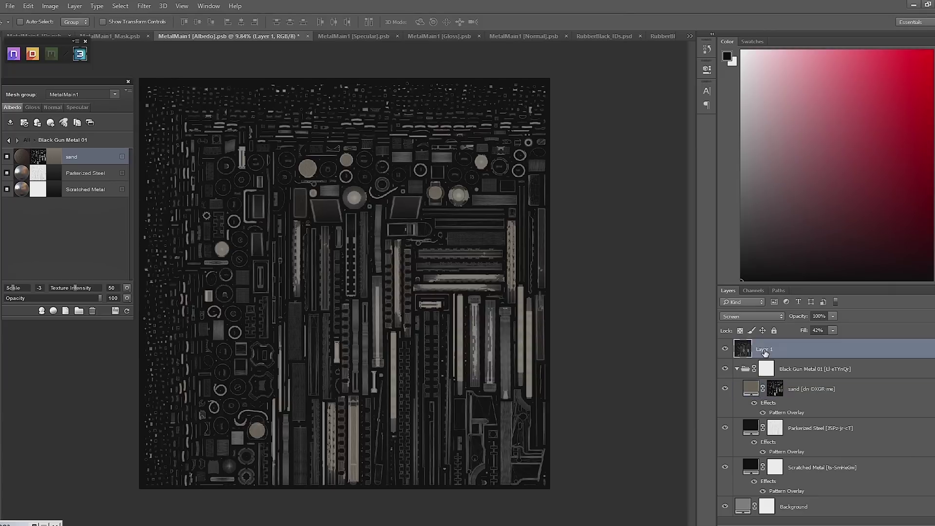
text(UV)
key(Return)
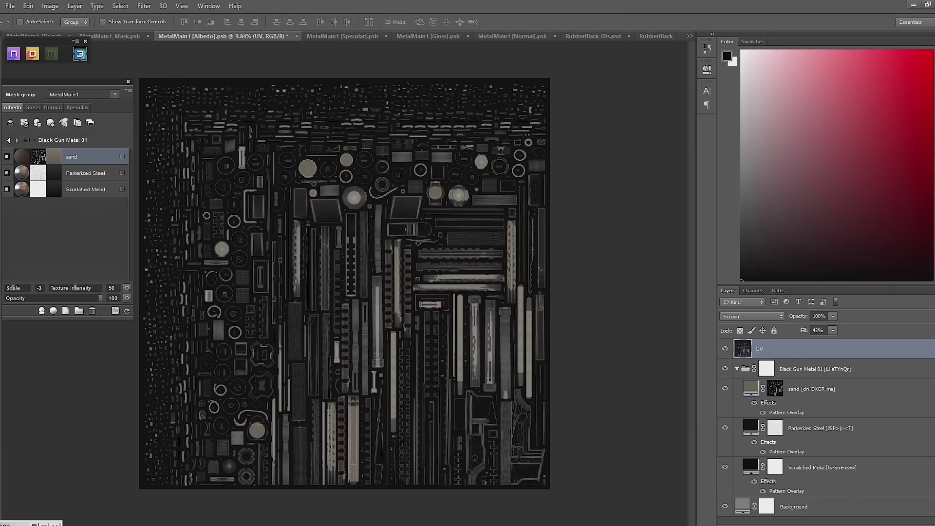
key(ctrl+v)
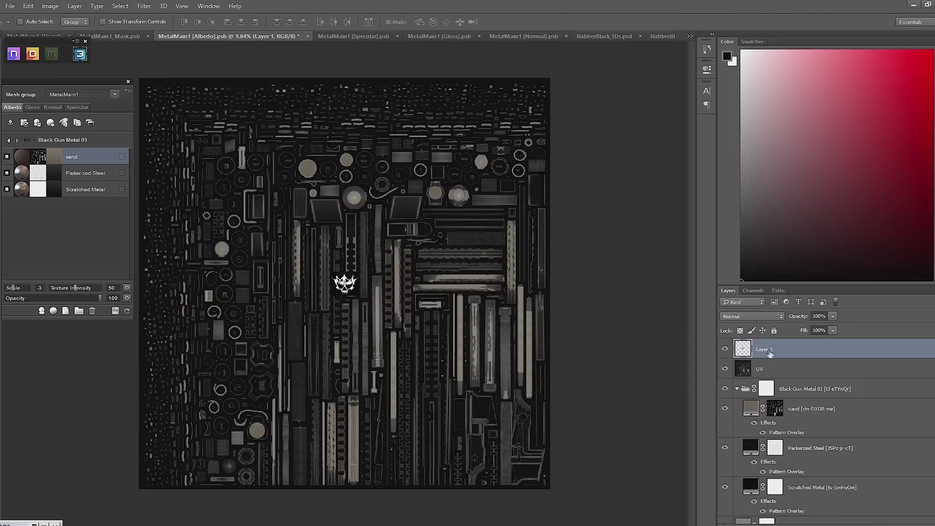
Step: Rename the emblem layer 'skull', then rotate, move and shrink it to about 47% onto the receiver UVs
double_click(765, 350)
text(skull)
key(Return)
alt+scroll(310, 329, up, 3)
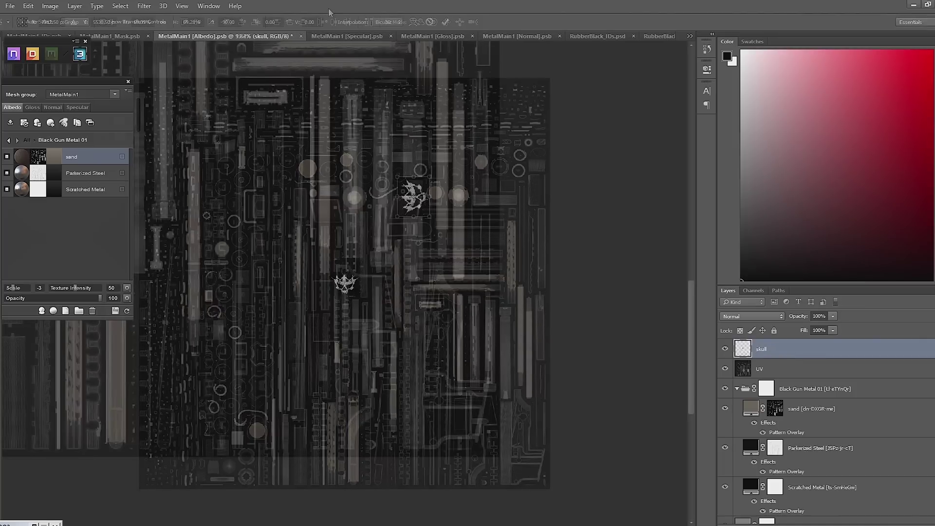
key(ctrl+t)
drag(424, 198, 480, 423)
alt+scroll(490, 409, up, 4)
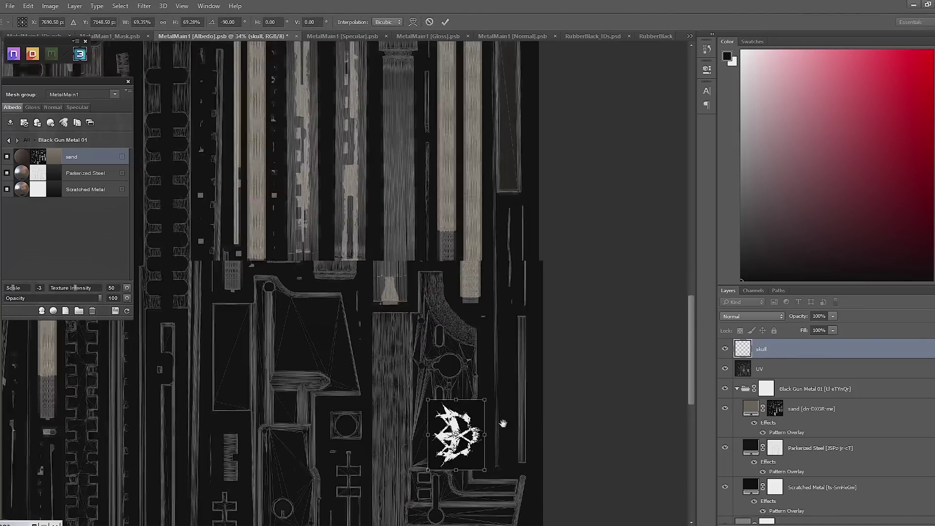
shift+drag(472, 290, 427, 327)
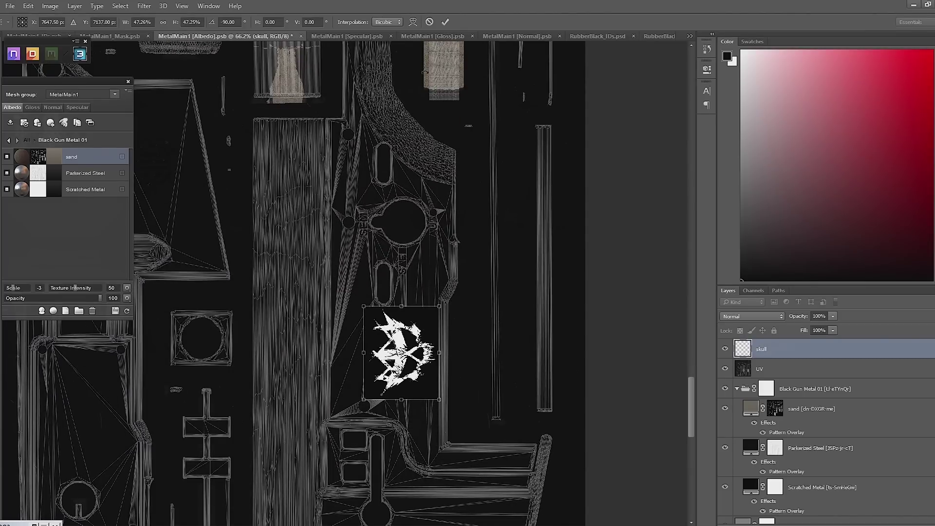
click(445, 21)
Step: Hide the UV layer and set the skull layer's blend mode to Screen
alt+scroll(374, 228, down, 4)
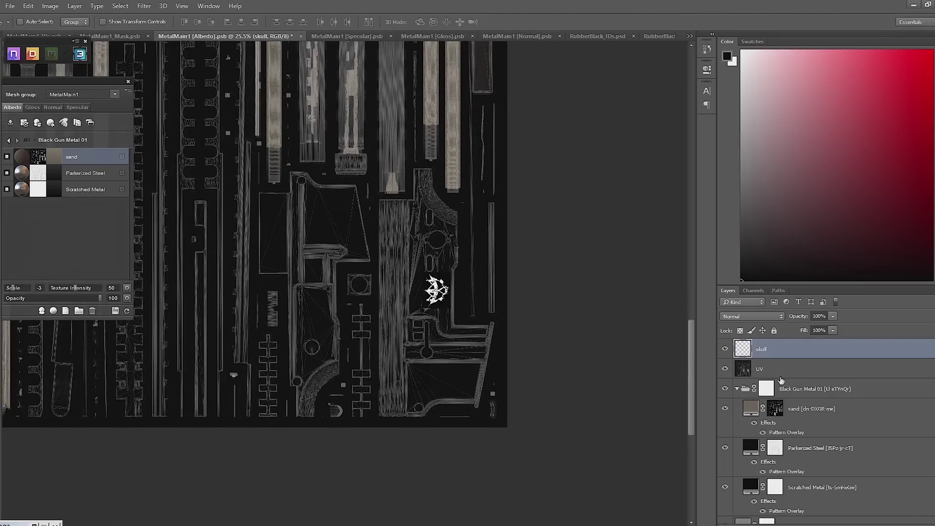
click(725, 369)
alt+scroll(449, 299, up, 4)
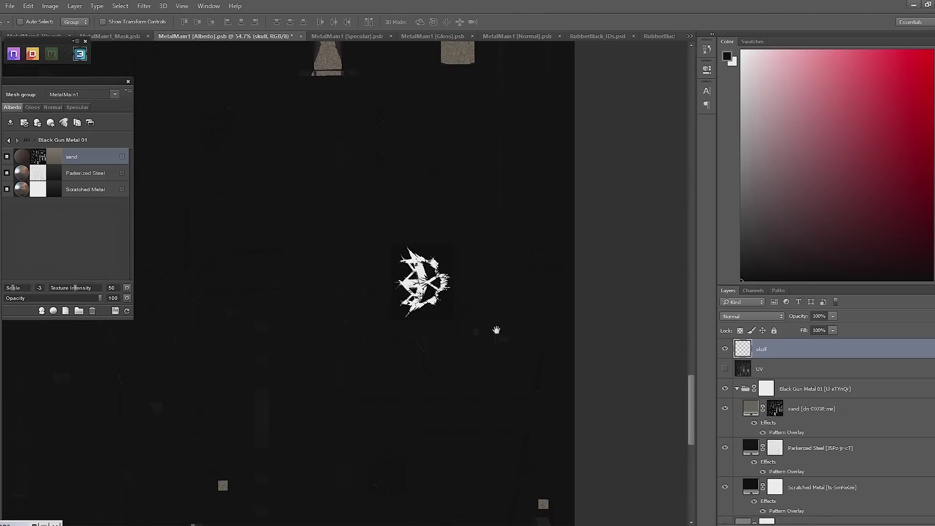
click(745, 316)
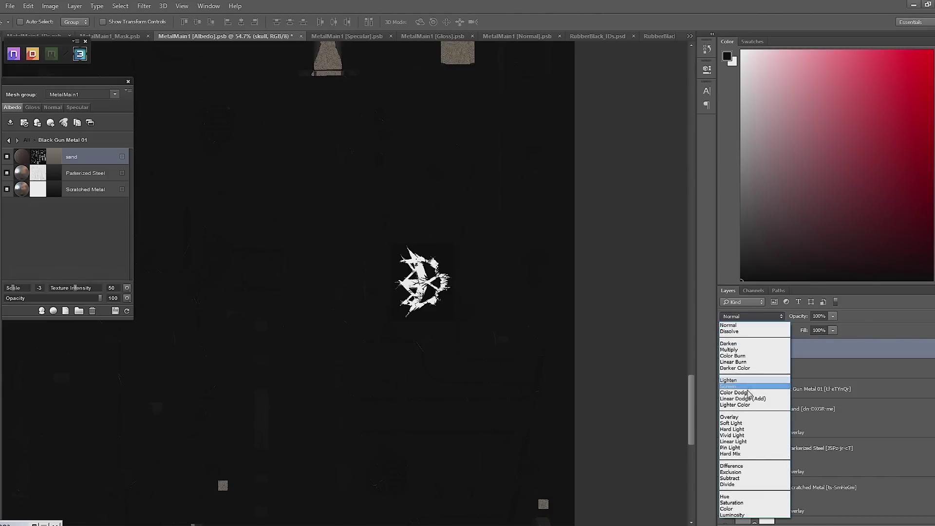
click(741, 417)
click(745, 316)
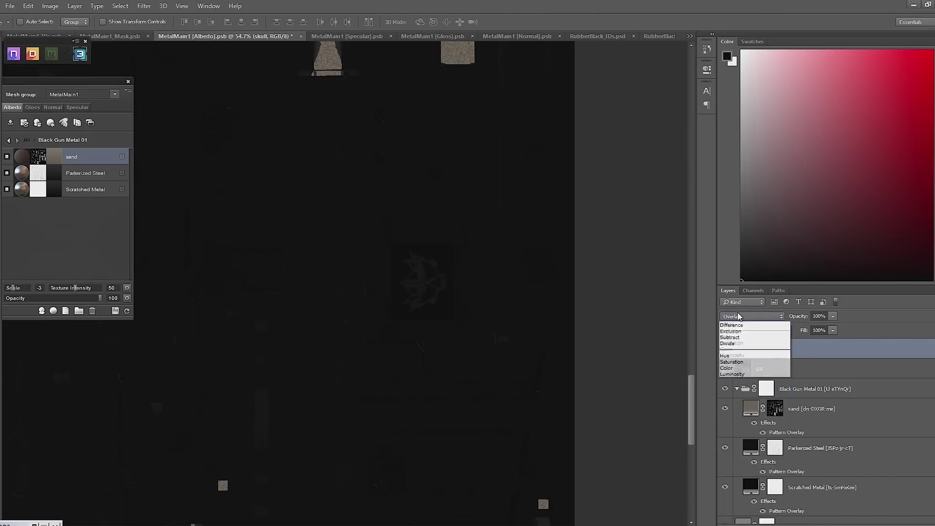
click(742, 385)
Step: Force-refresh the DDO 3D preview to show the skull decal on the rifle
drag(473, 247, 483, 271)
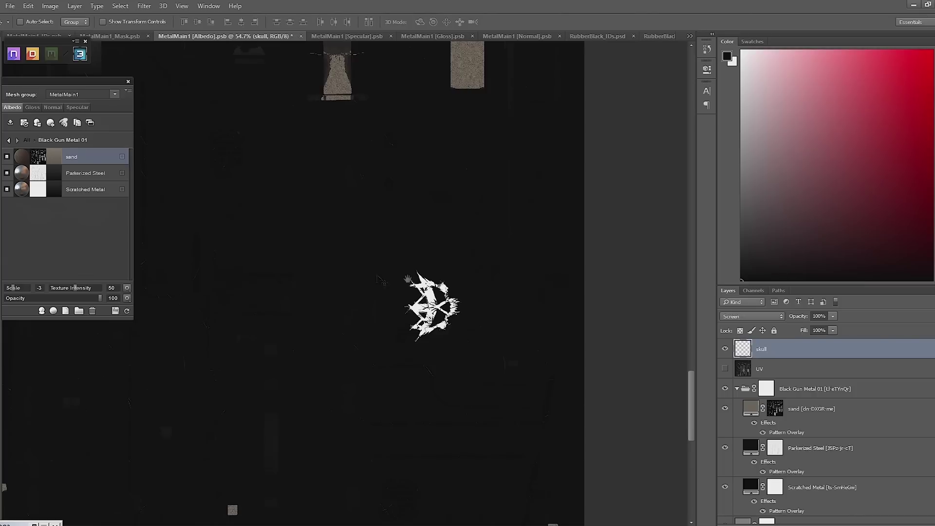
click(126, 298)
key(i)
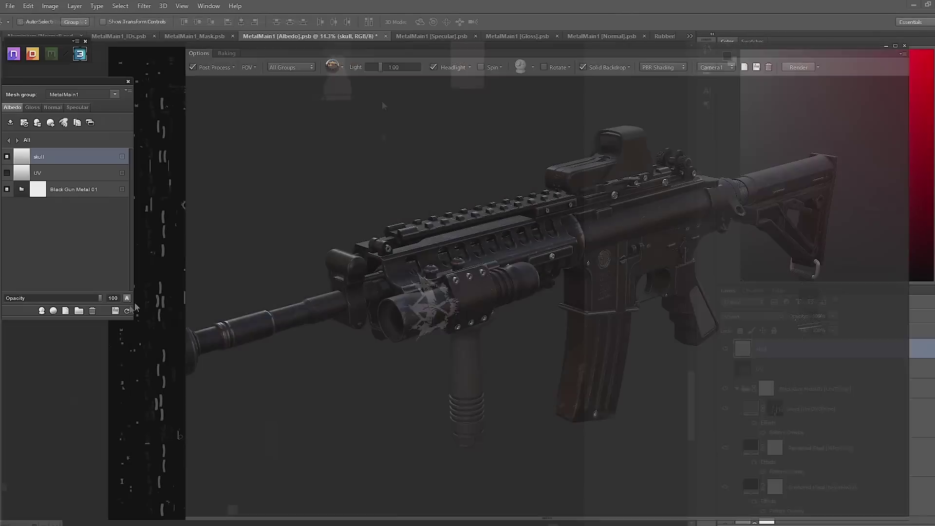
click(127, 310)
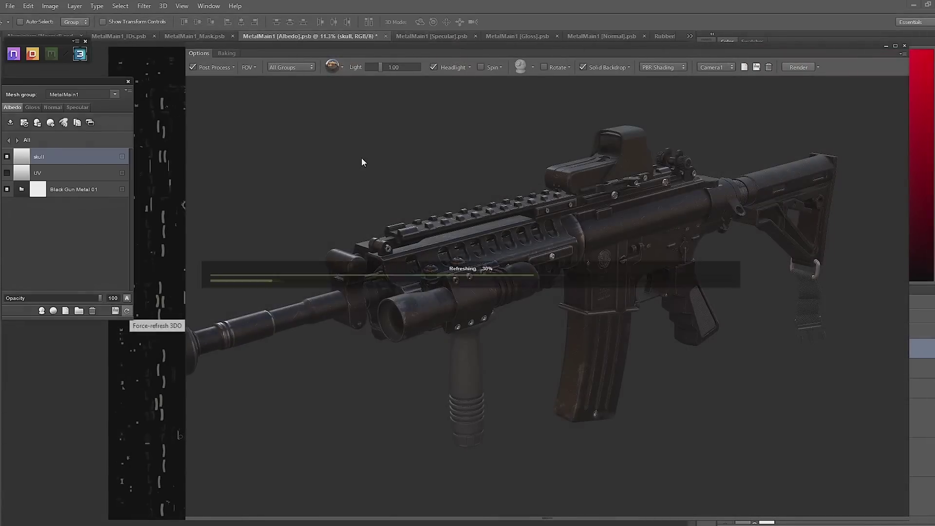
key(i)
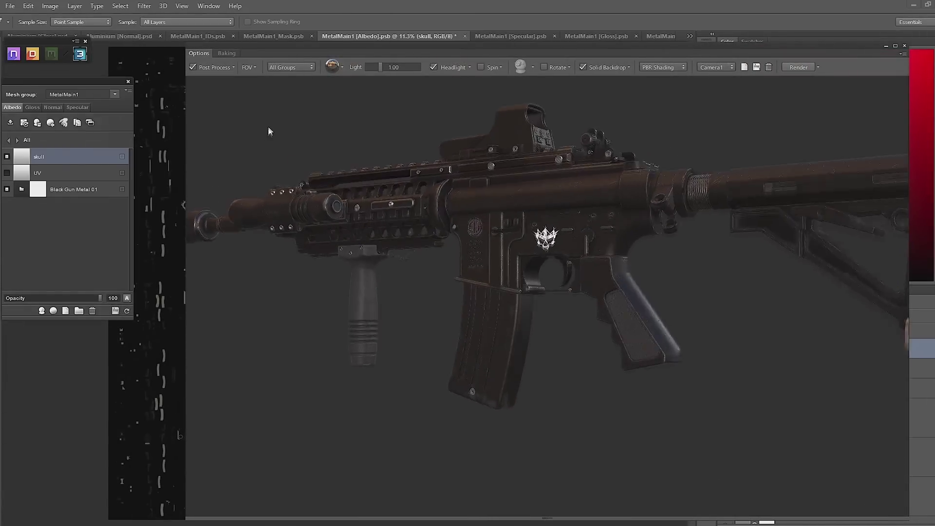